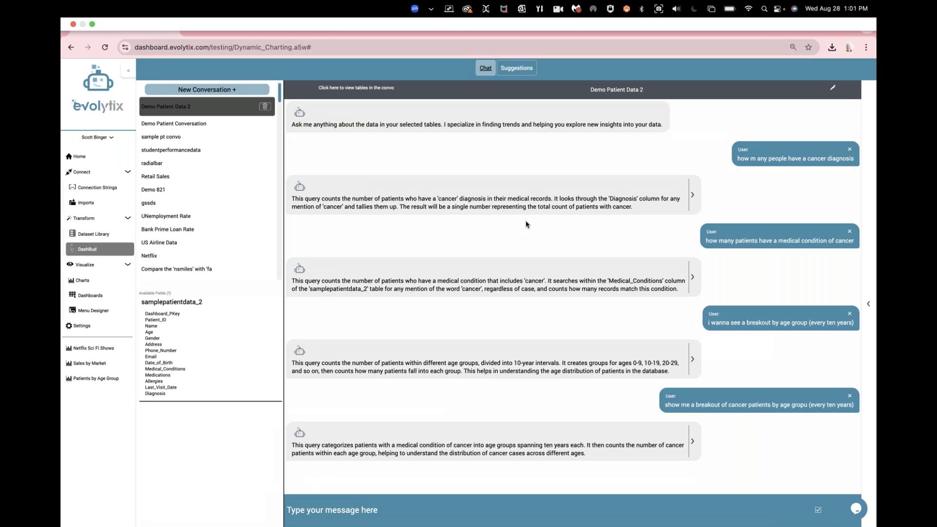
Return to the Home overview of recent items and collapse the sidebar's Connect section
click(107, 161)
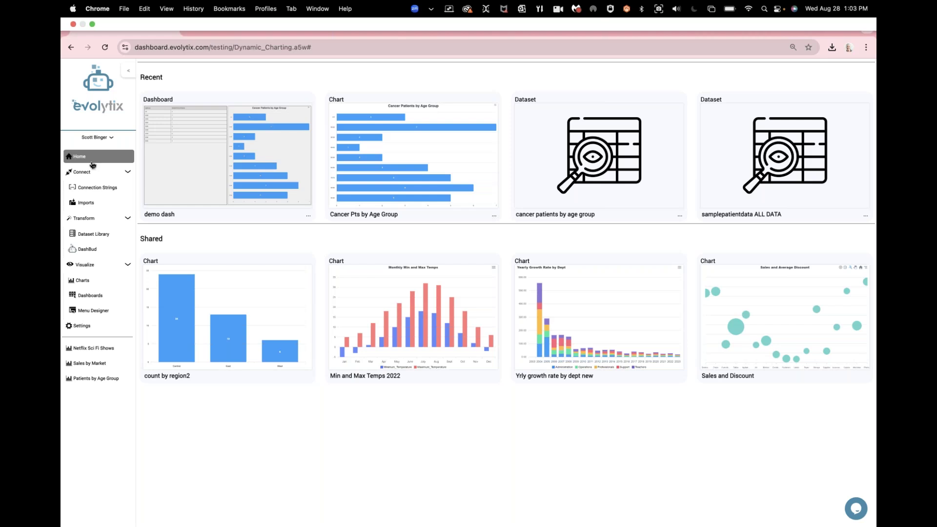
click(128, 172)
Collapse the Transform and Visualize sidebar sections, then re-expand Connect
click(128, 189)
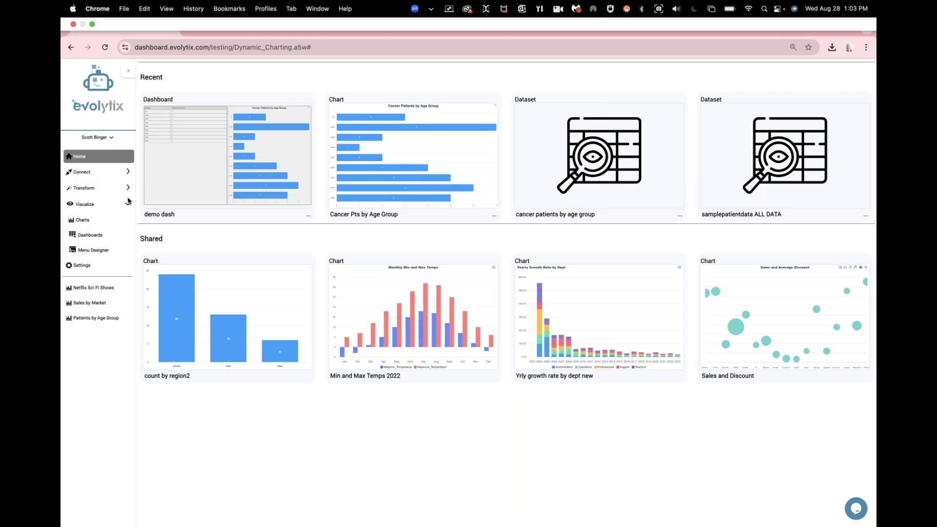
click(129, 204)
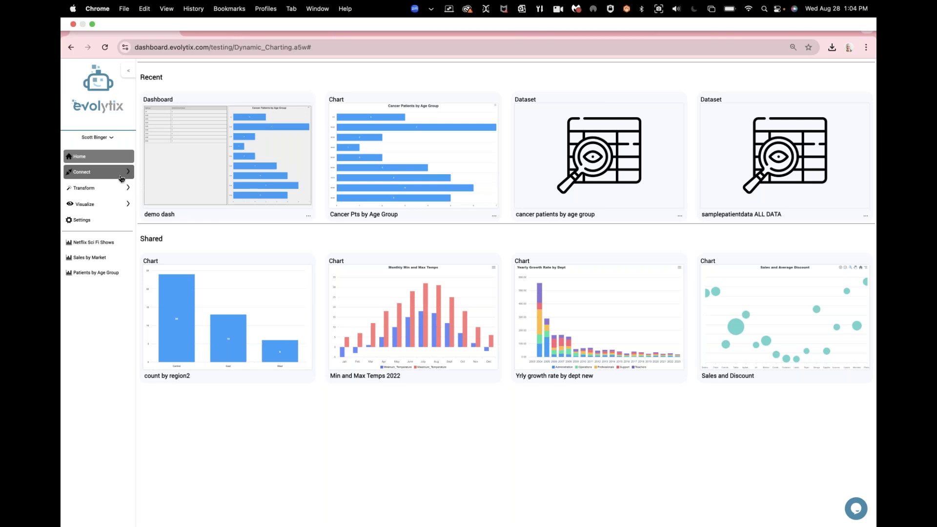
click(122, 175)
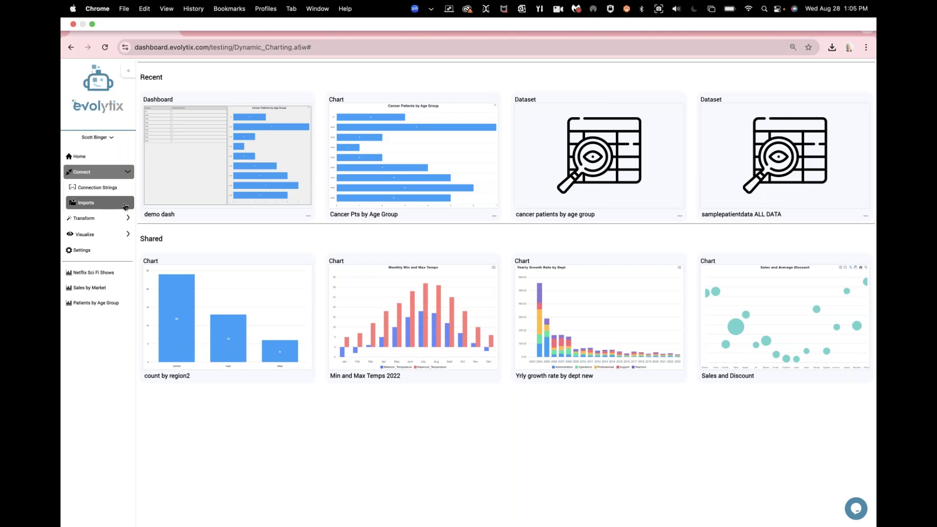
Visit Imports to start a New Import, then open DashBud from the Transform section
click(125, 206)
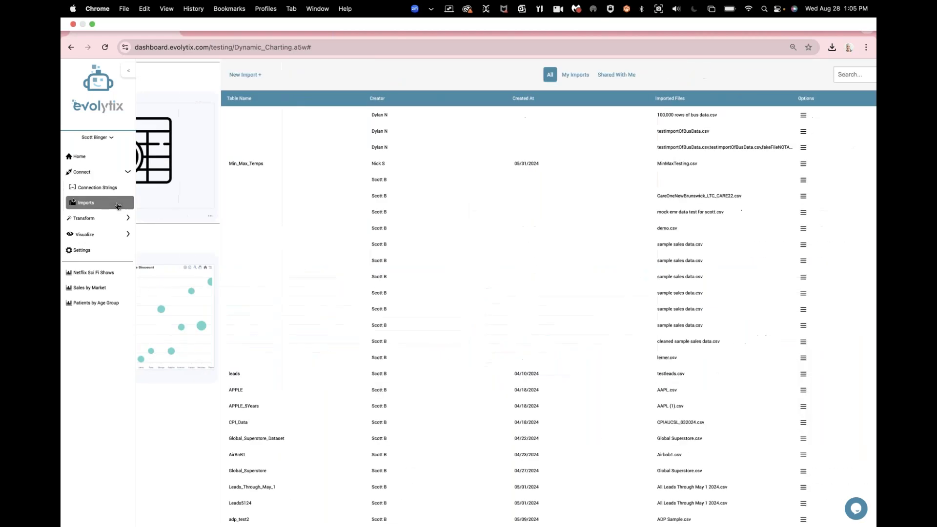
click(177, 80)
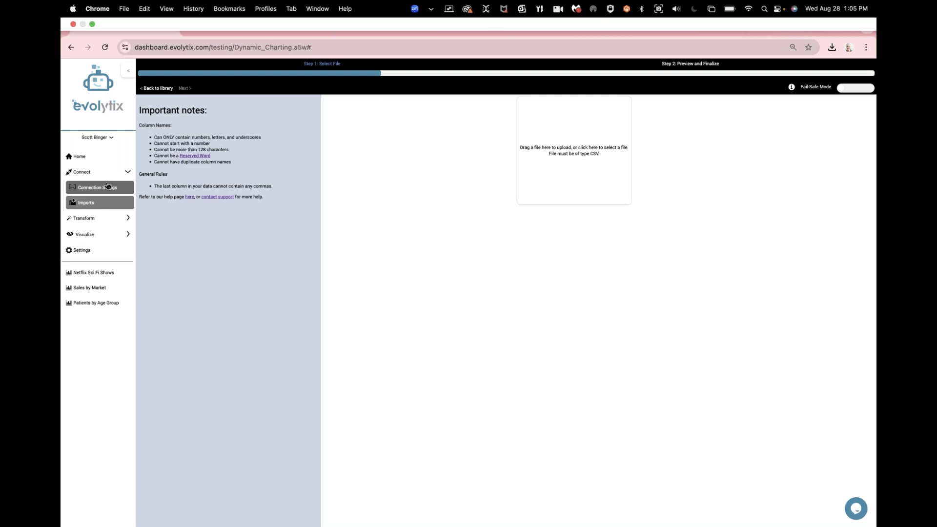
click(110, 218)
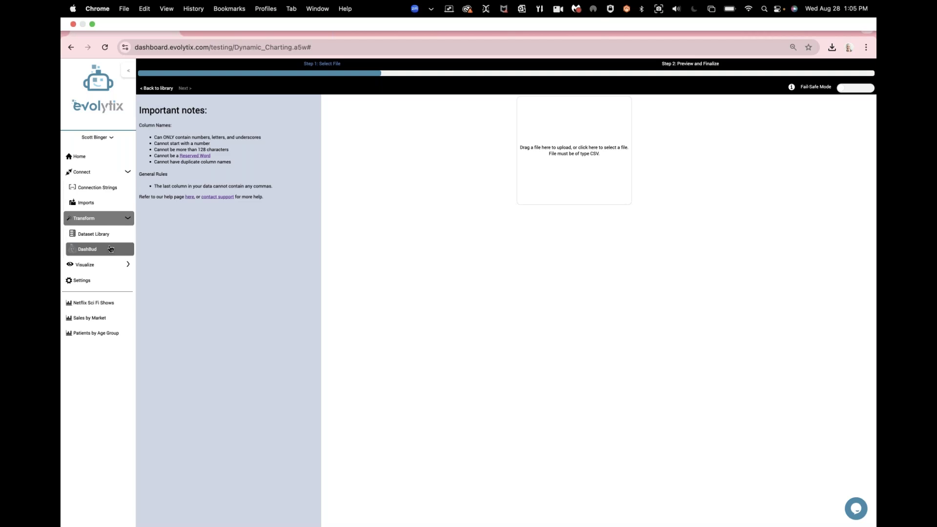
click(96, 251)
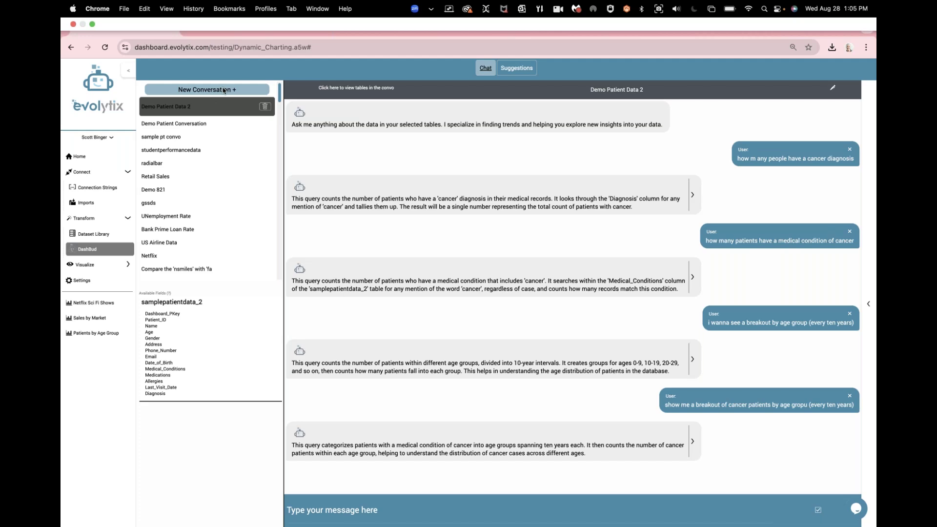
Start a new DashBud conversation, erase the old name 'gss convo', and keep Custom User Imports as connection
click(223, 91)
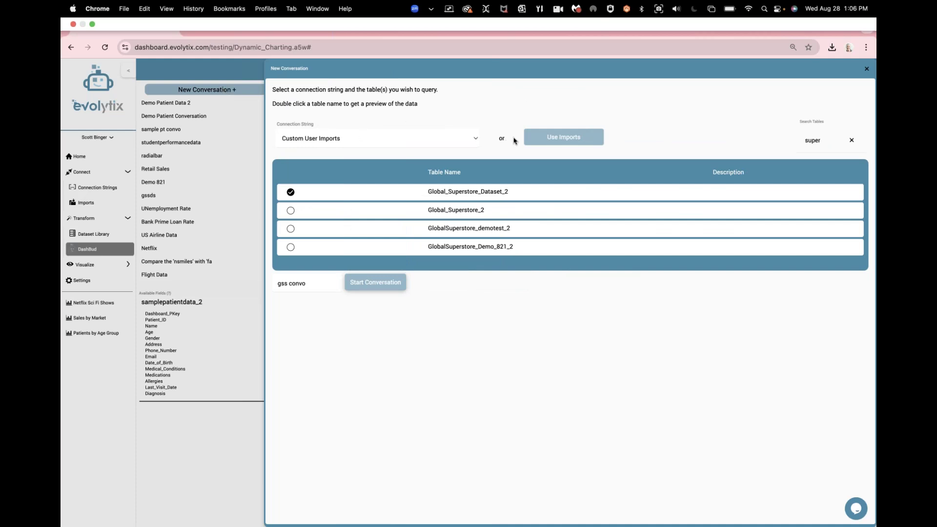
click(317, 285)
drag(318, 285, 276, 284)
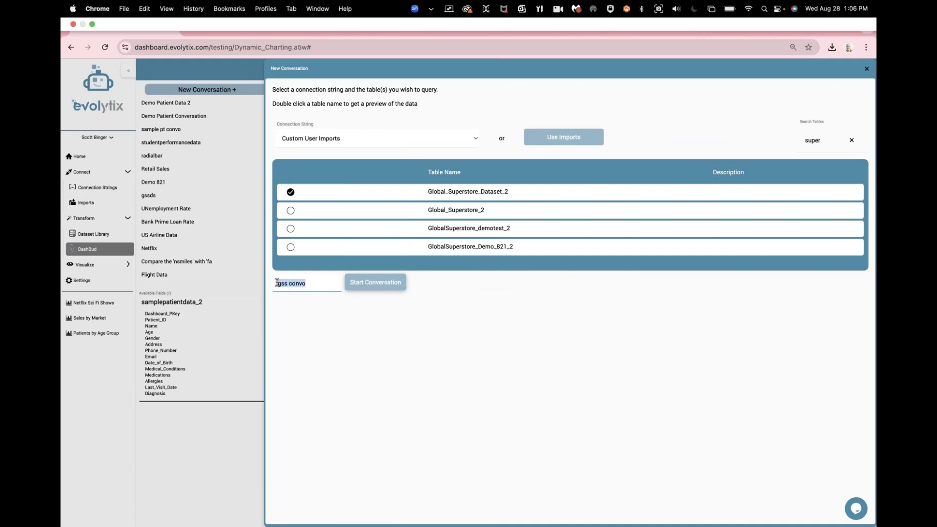
key(BackSpace)
click(851, 141)
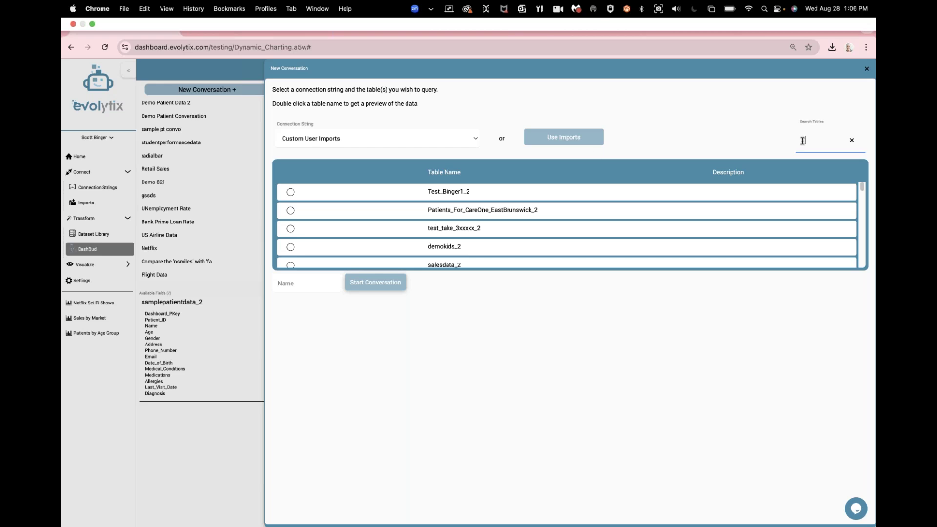
click(476, 138)
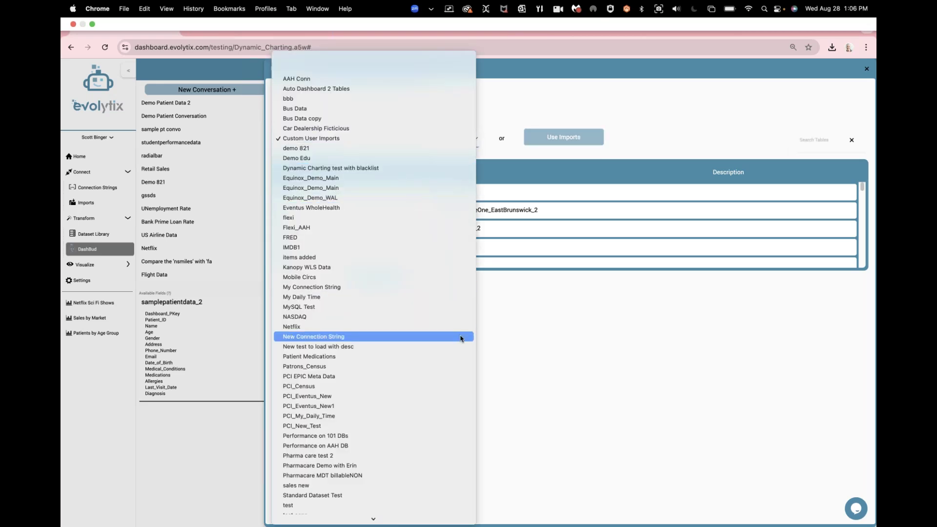
scroll(461, 338, down, 3)
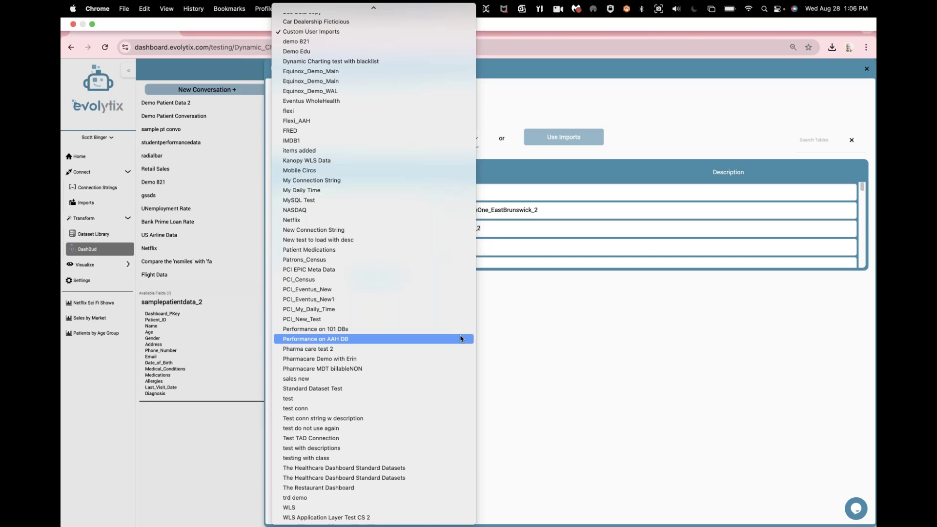
click(528, 308)
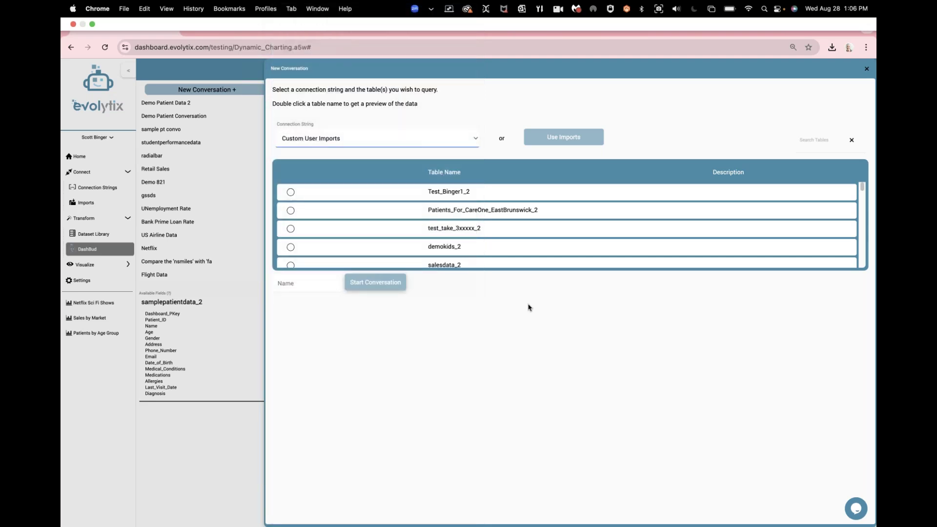
Search tables for 'super', select Global_Superstore_Dataset_2, and name the conversation 'Global Suberstore convo'
click(803, 139)
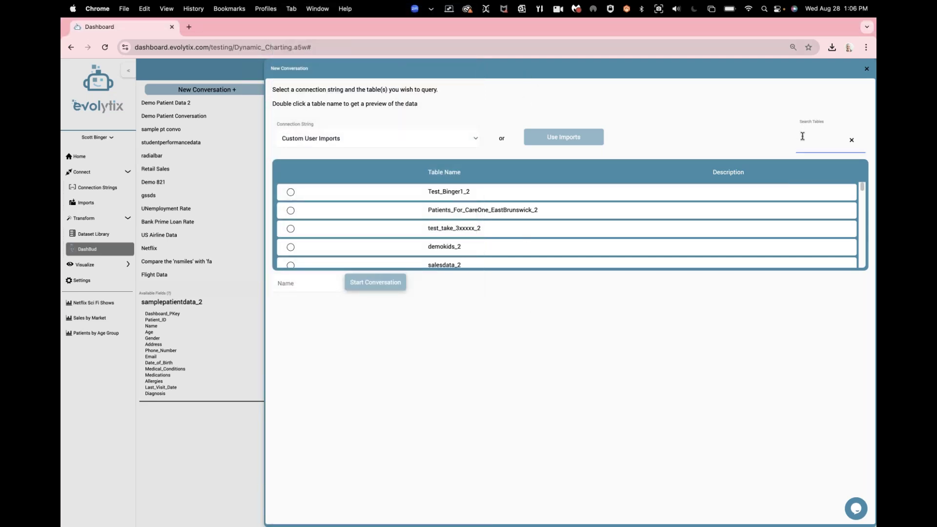
text(super)
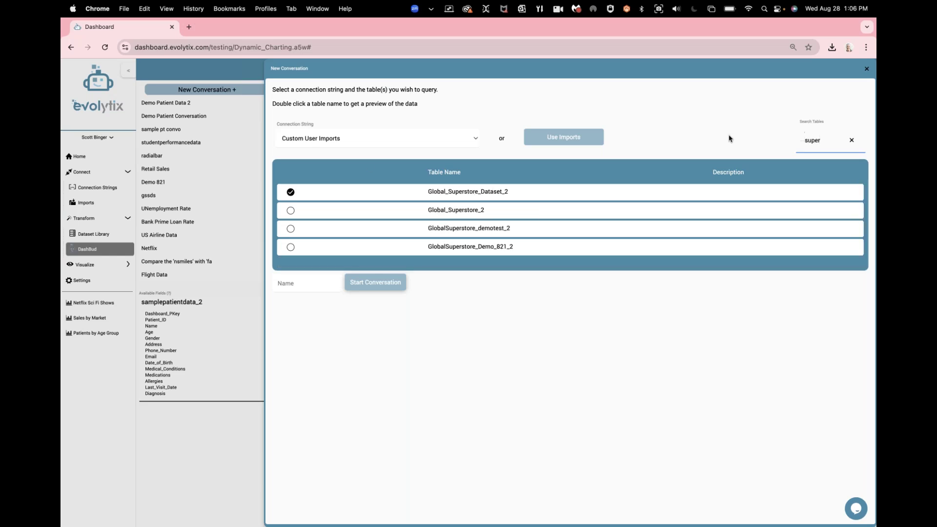
click(290, 193)
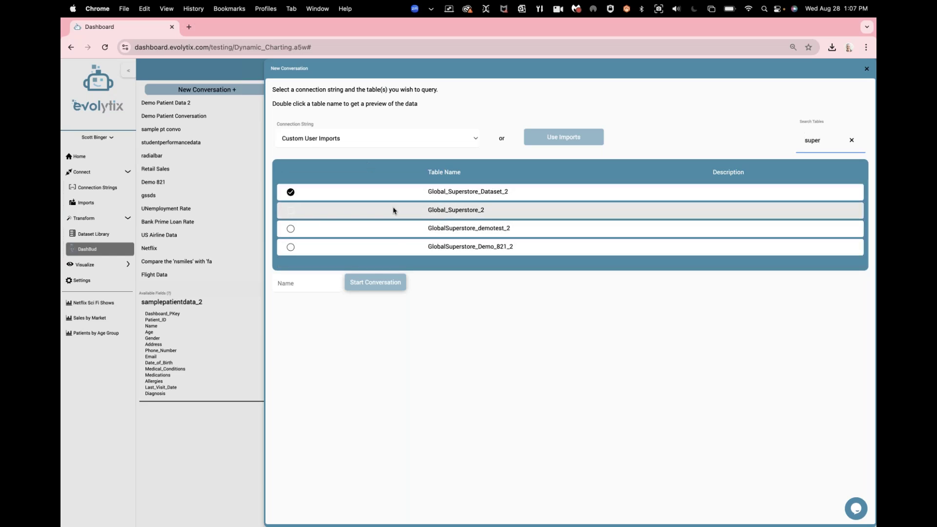
click(315, 277)
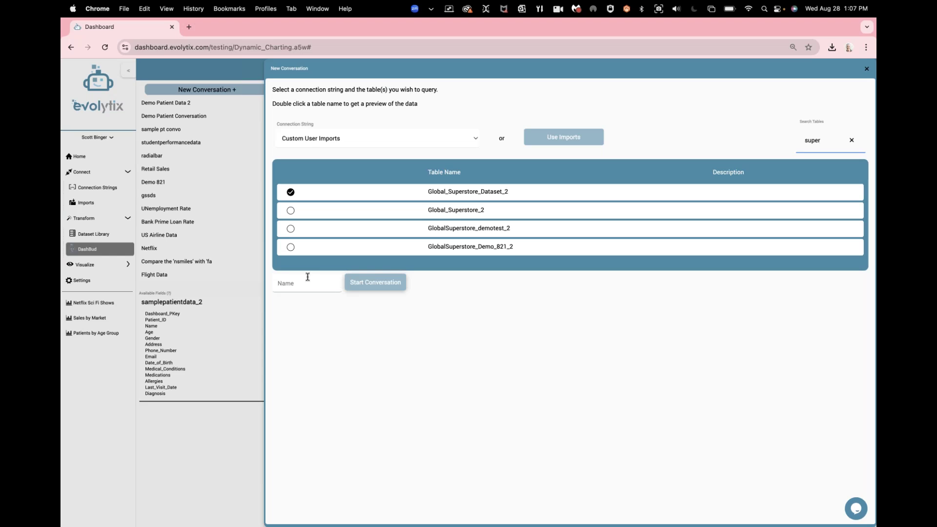
click(292, 195)
click(311, 279)
text(Global Sub)
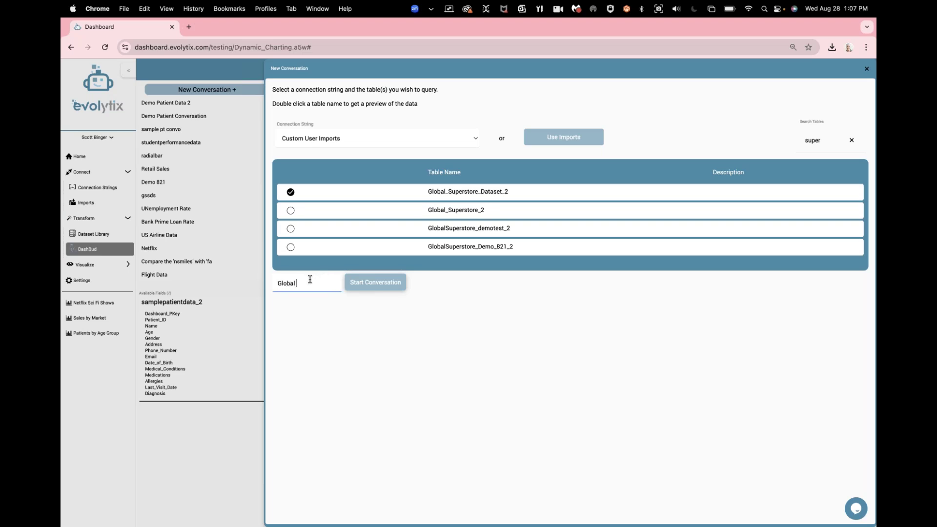
text(erstore )
text(convo)
Create the Global Superstore convo and list its linked table, Global_Superstore_Dataset_2
click(381, 281)
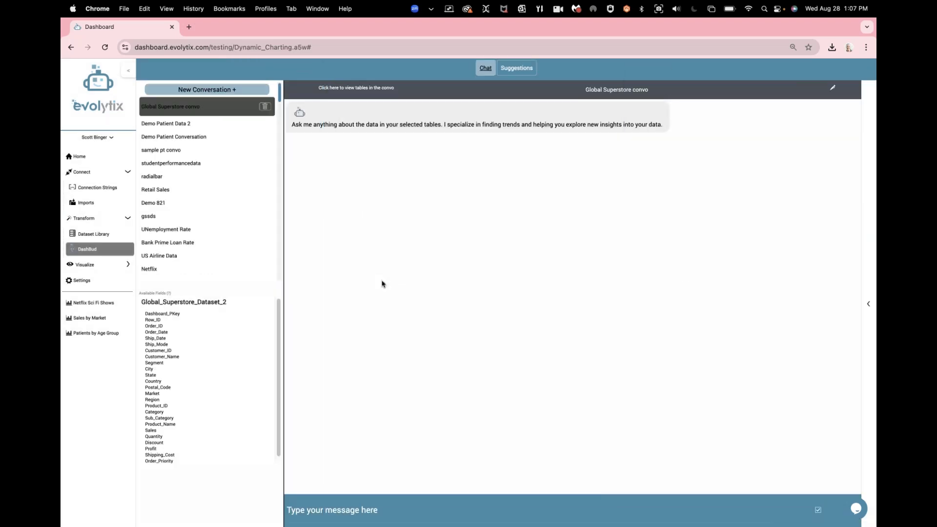
click(356, 92)
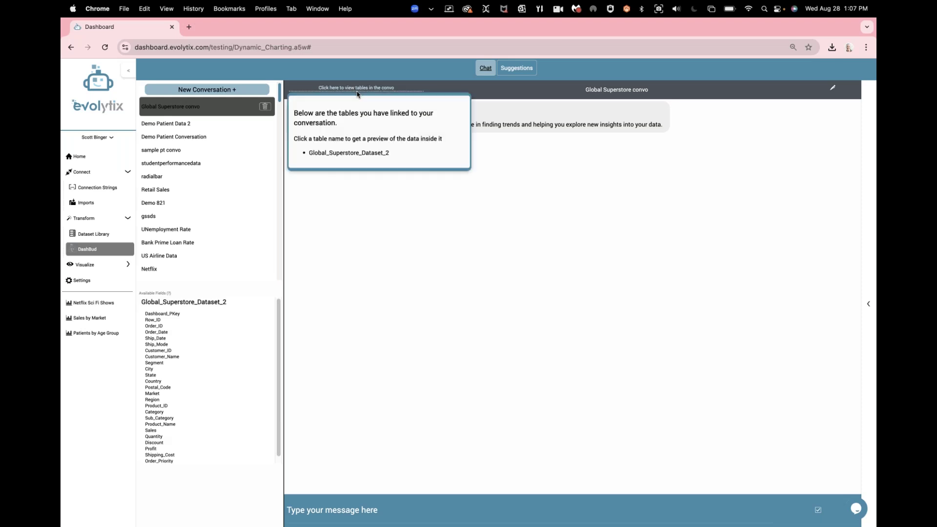
click(367, 153)
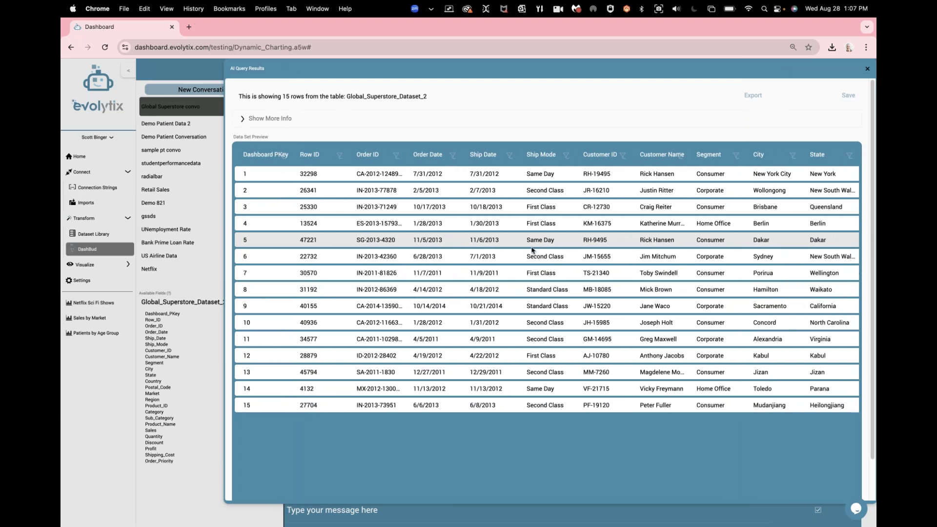
scroll(532, 251, down, 1)
scroll(532, 250, right, 5)
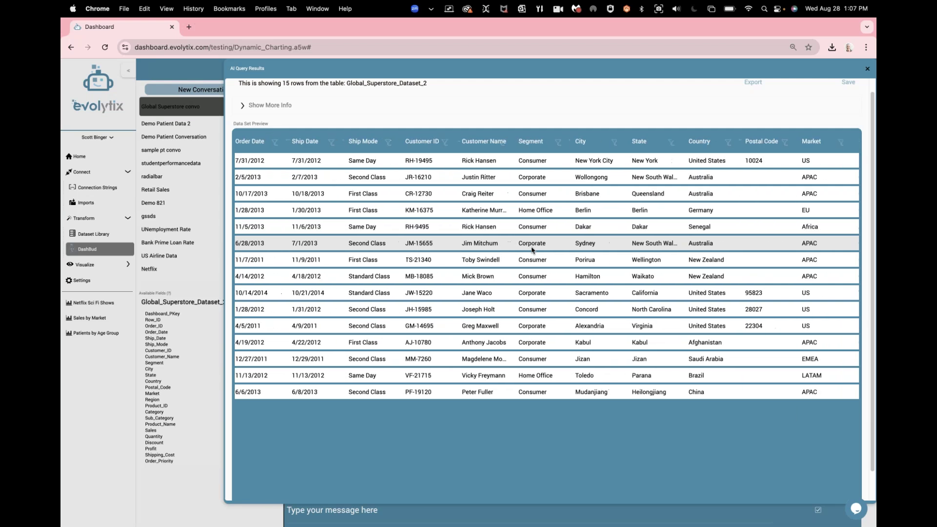
scroll(532, 250, right, 3)
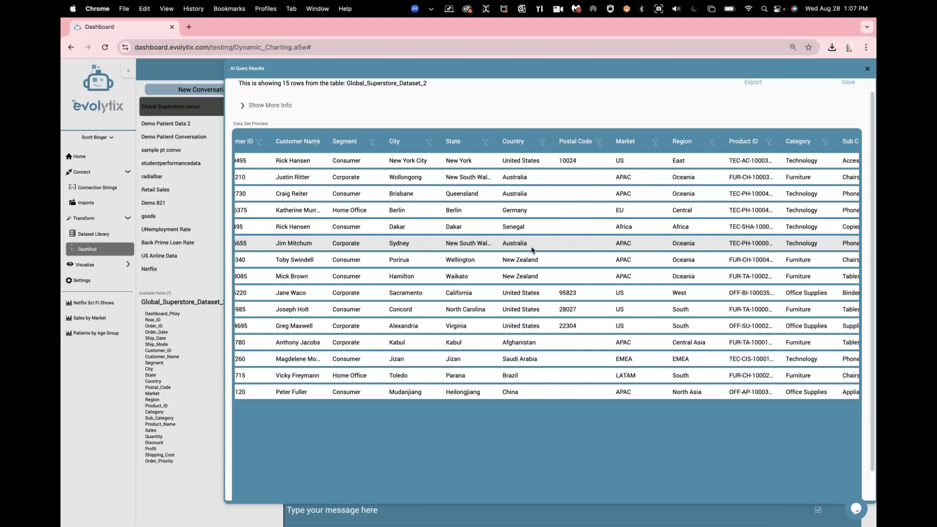
scroll(532, 251, left, 5)
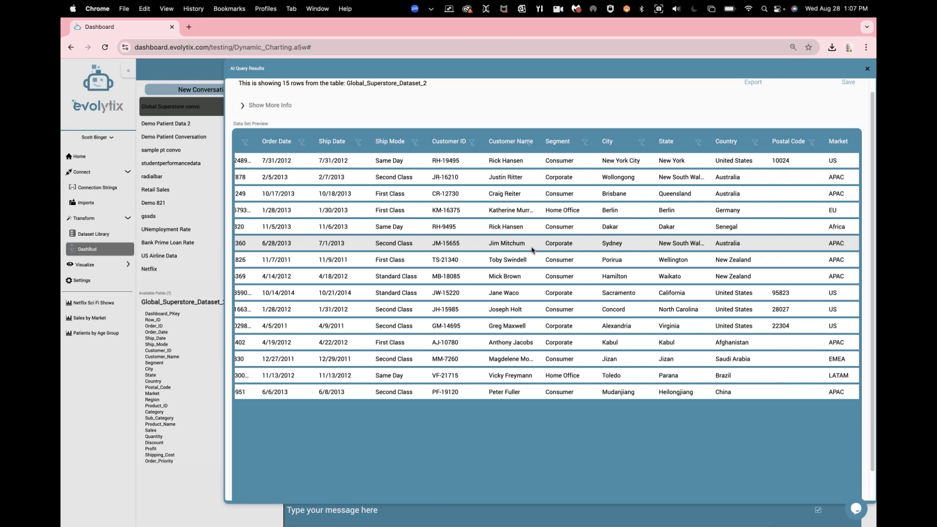
scroll(608, 247, left, 3)
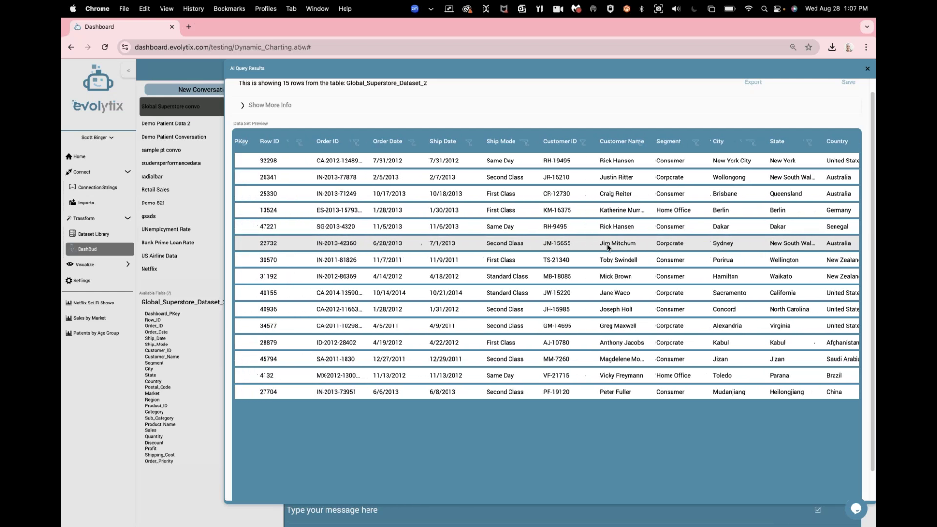
scroll(607, 248, left, 1)
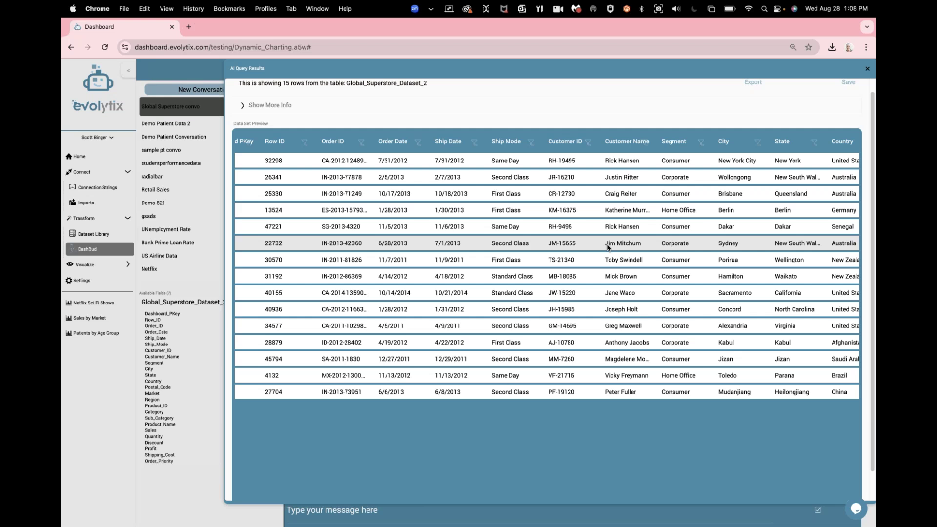
scroll(607, 248, right, 4)
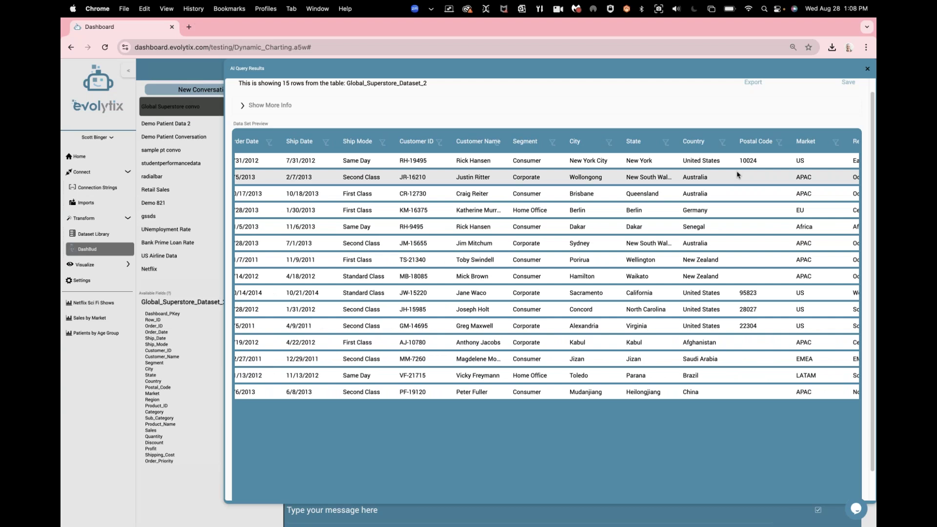
scroll(757, 169, up, 1)
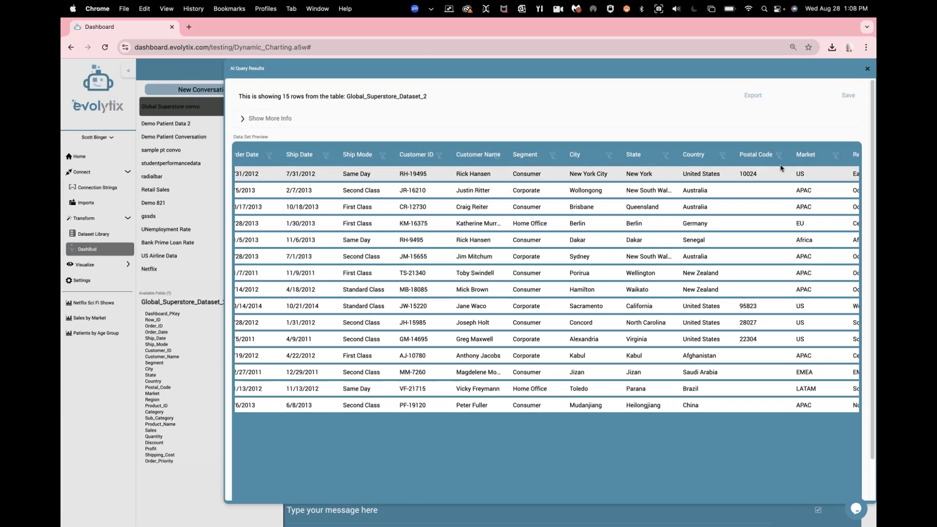
click(868, 70)
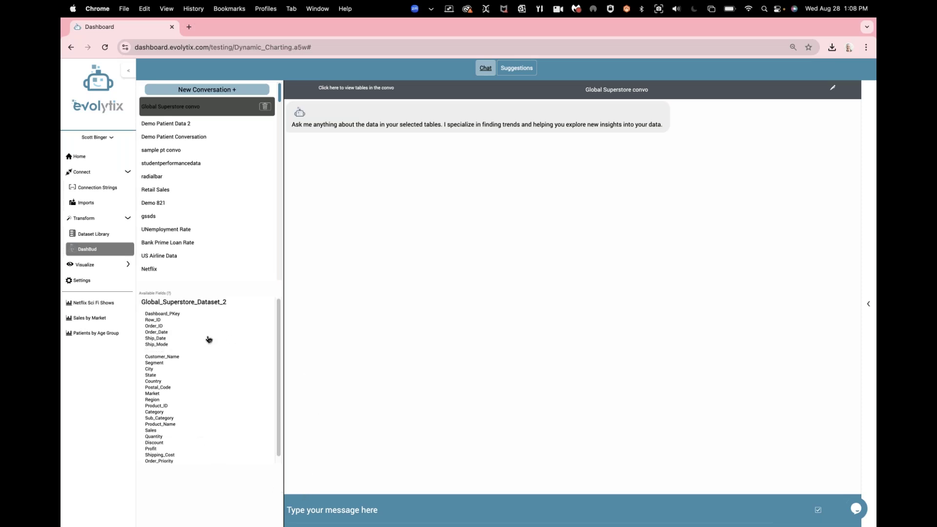
Put the cursor in the empty Global Superstore convo's message box, ready to ask a question
click(357, 510)
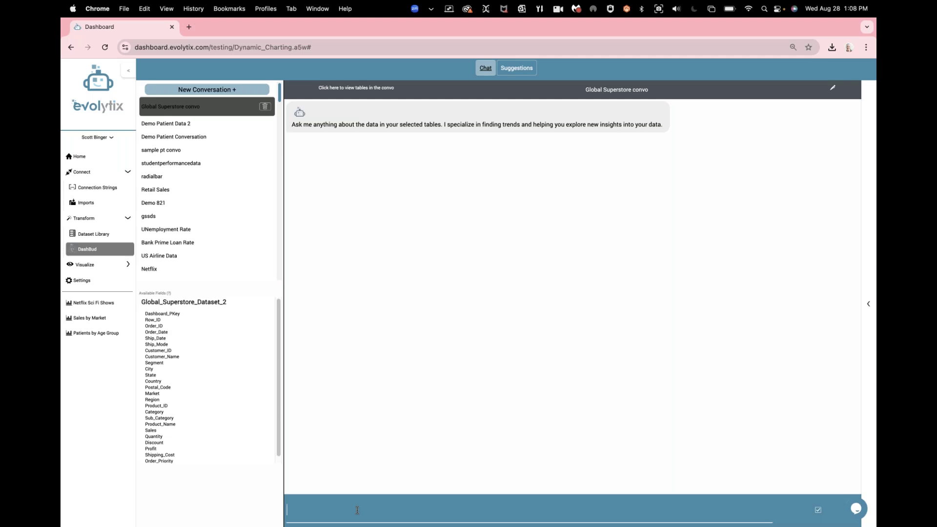
click(347, 466)
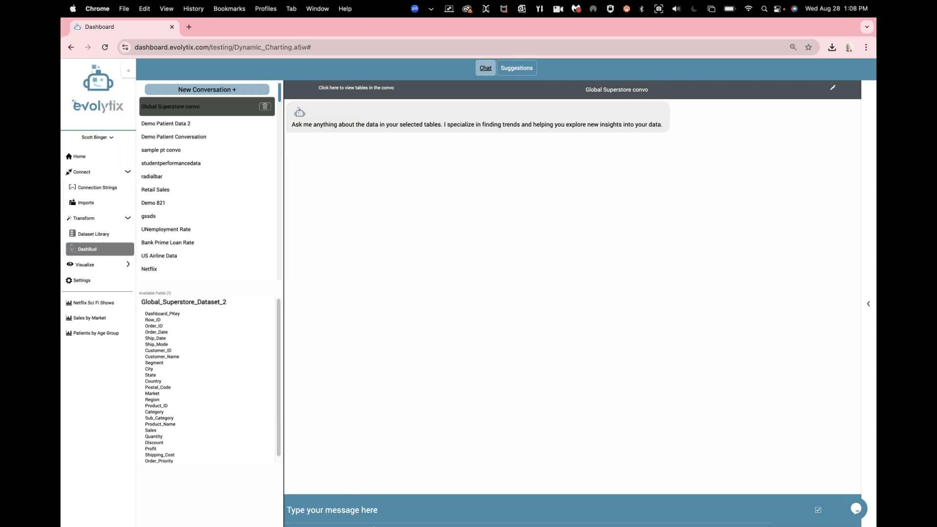
Ask DashBud 'total sales by market' and send the query
click(378, 514)
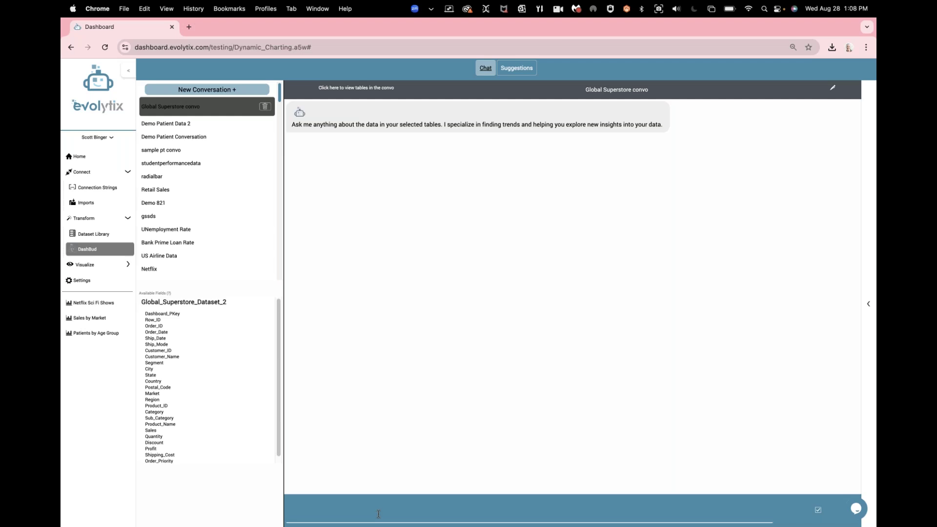
text(total sales by market)
click(818, 510)
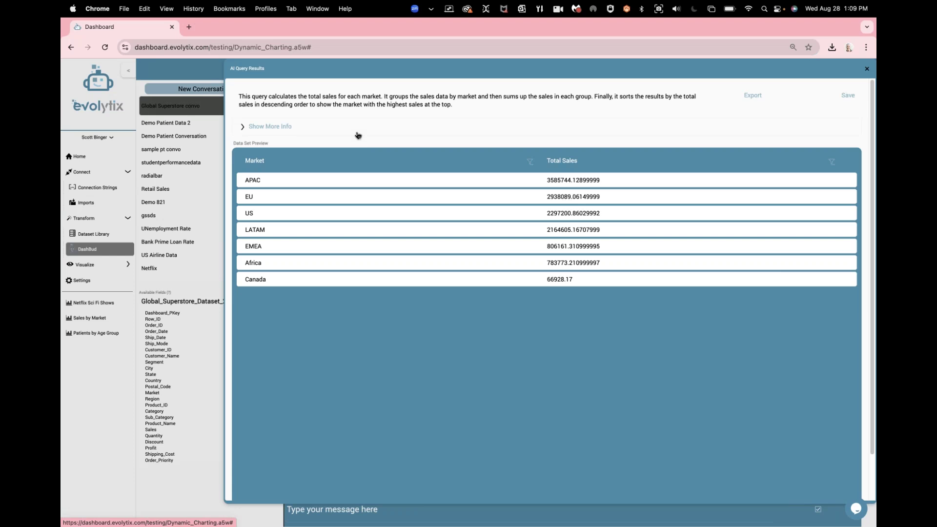
Expand Show More Info to view the connection, table and SQL, then close the results
click(357, 134)
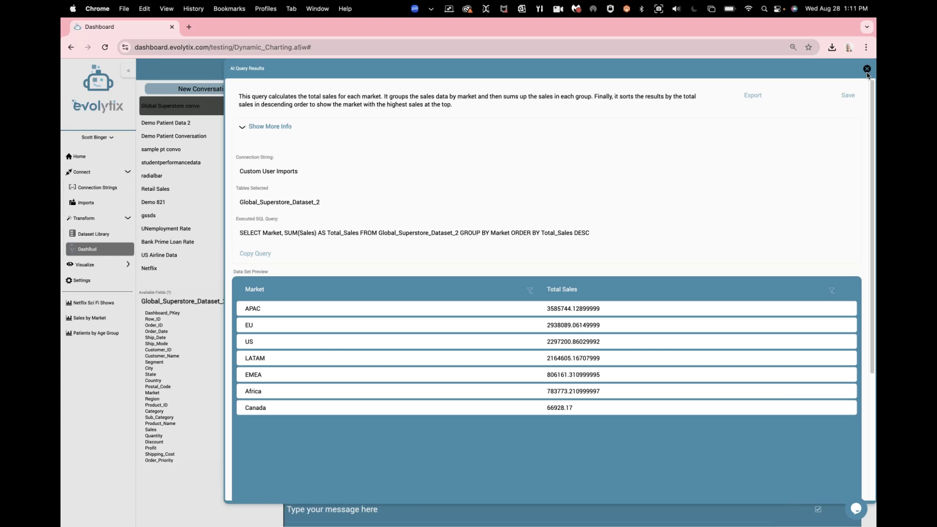
click(867, 68)
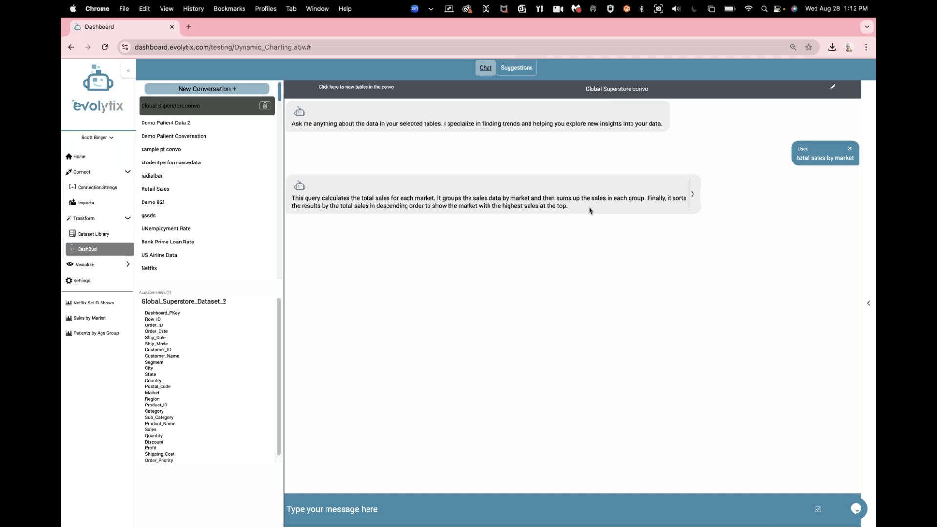
Begin a follow-up question by typing 'now show me' in the message box
click(504, 506)
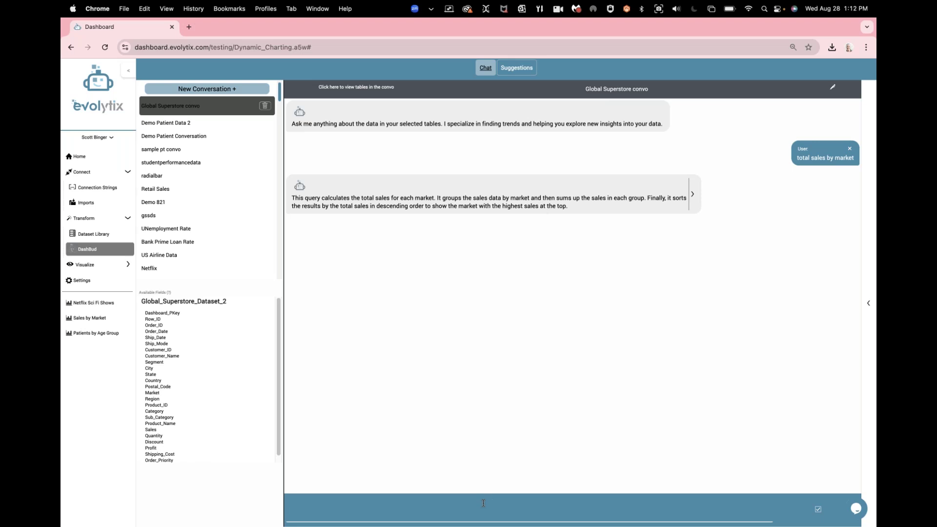
text(now show me)
Send 'now show me total sales by market and category', review its SQL, and close the results
text(total sales by market and )
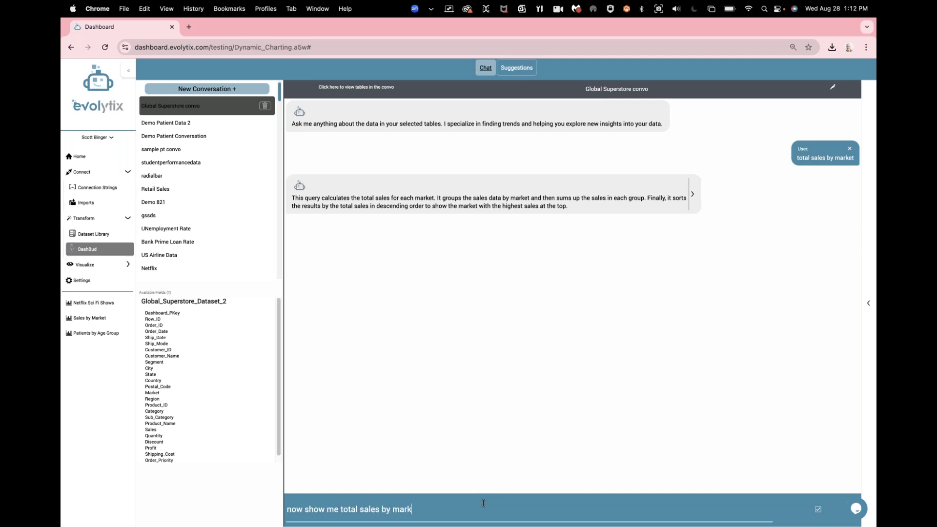
text(category)
key(Return)
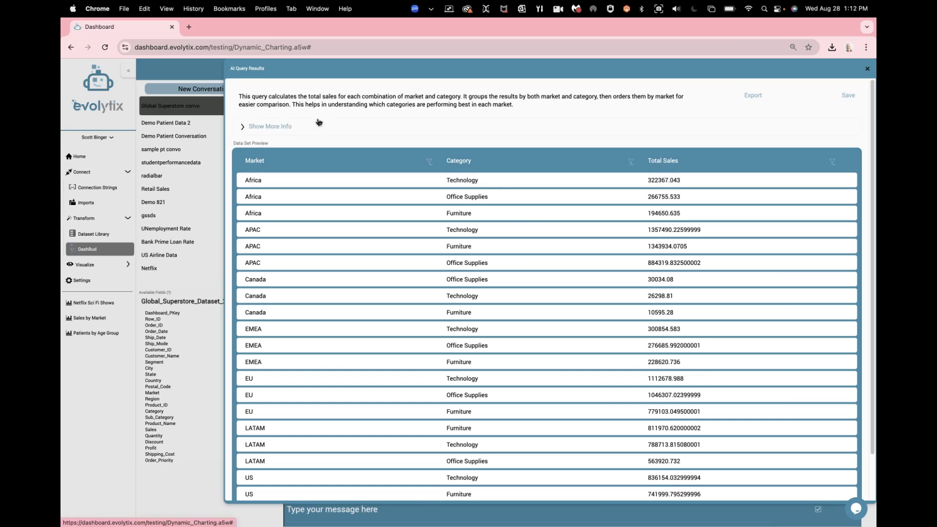
click(299, 128)
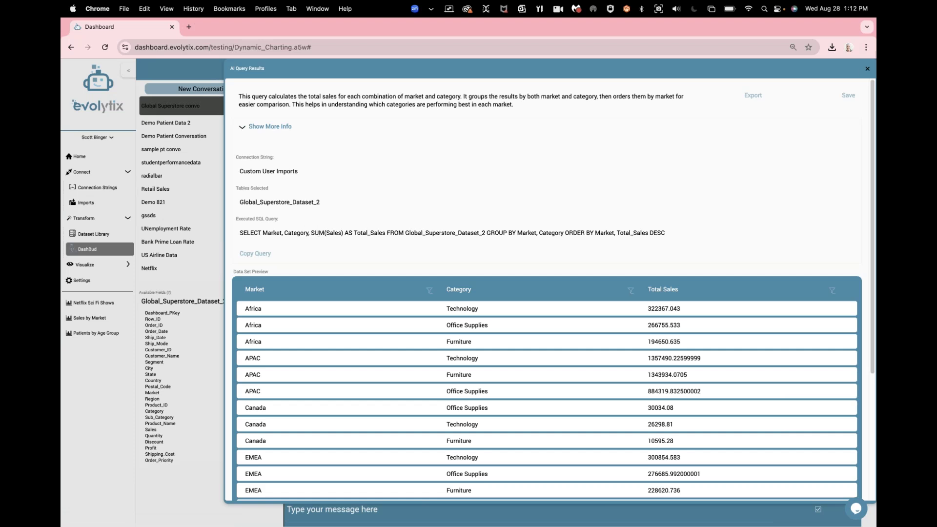
click(867, 69)
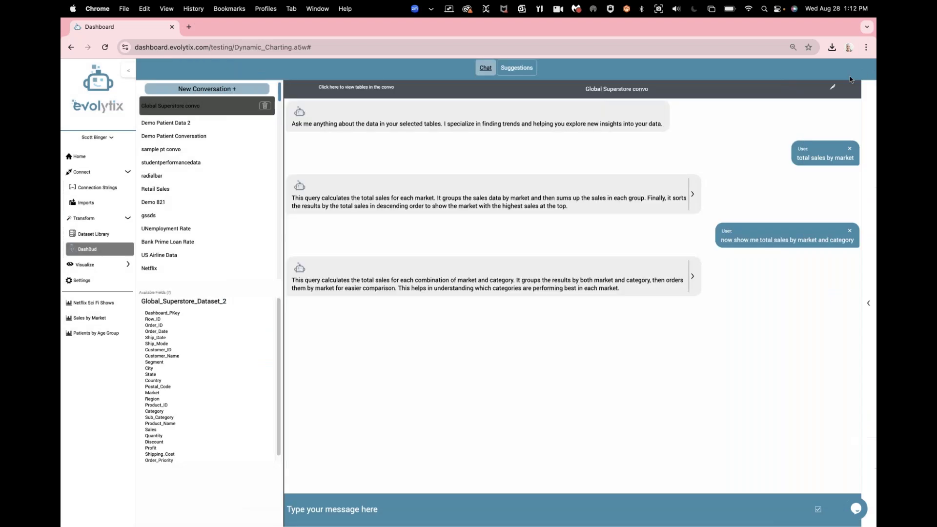
click(365, 506)
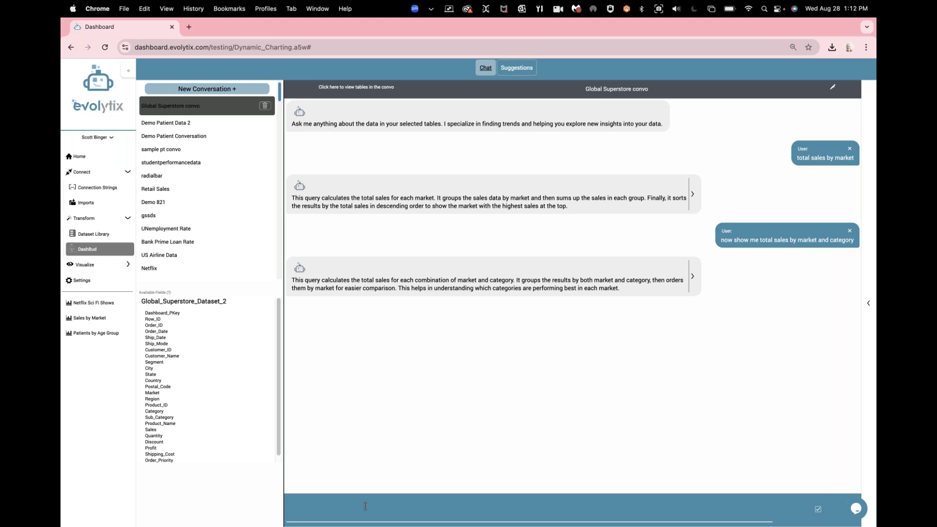
Ask DashBud for 'we wanna see sales by market against total sales overall.' and review the answer
text(we wa)
text(nna see)
text(total )
text(sales by)
key(BackSpace)
key(BackSpace)
key(BackSpace)
key(BackSpace)
key(BackSpace)
key(BackSpace)
key(BackSpace)
key(BackSpace)
key(BackSpace)
key(BackSpace)
key(BackSpace)
key(BackSpace)
key(BackSpace)
key(BackSpace)
key(BackSpace)
text(s by market against )
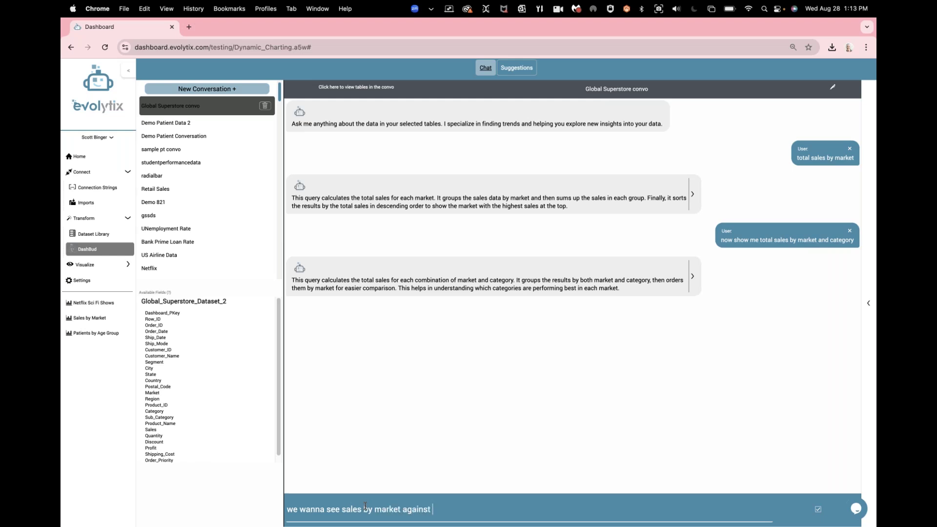
text(total sales overall.)
key(Return)
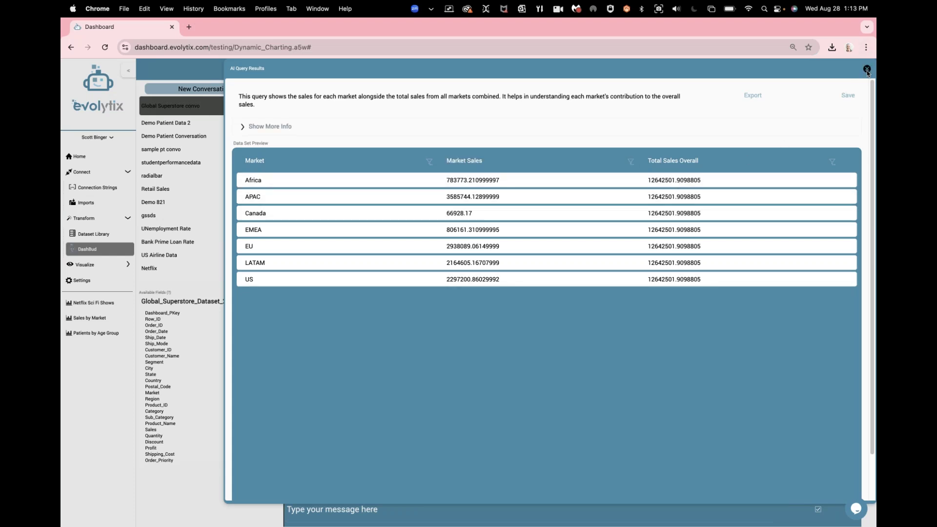
click(866, 71)
Ask DashBud to add each market's percentage of overall sales
click(319, 505)
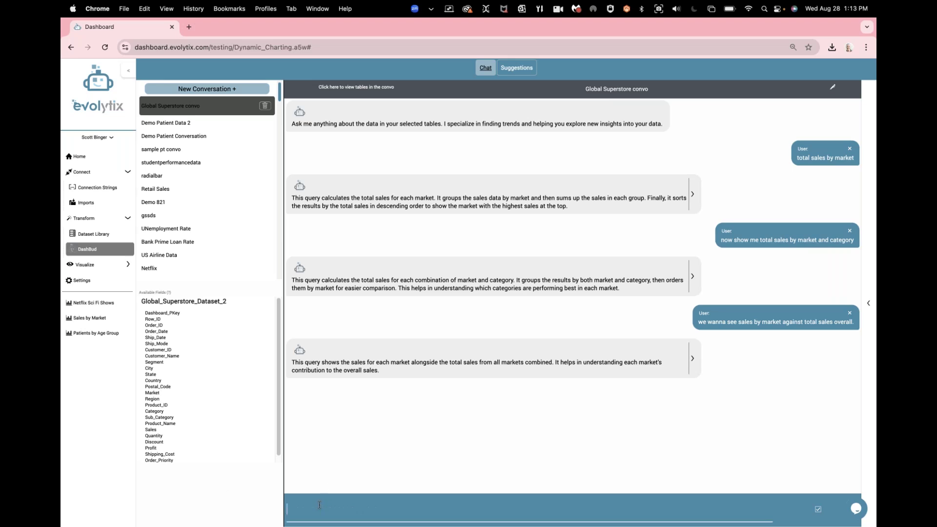
text(I want to see a percentage for each)
key(Return)
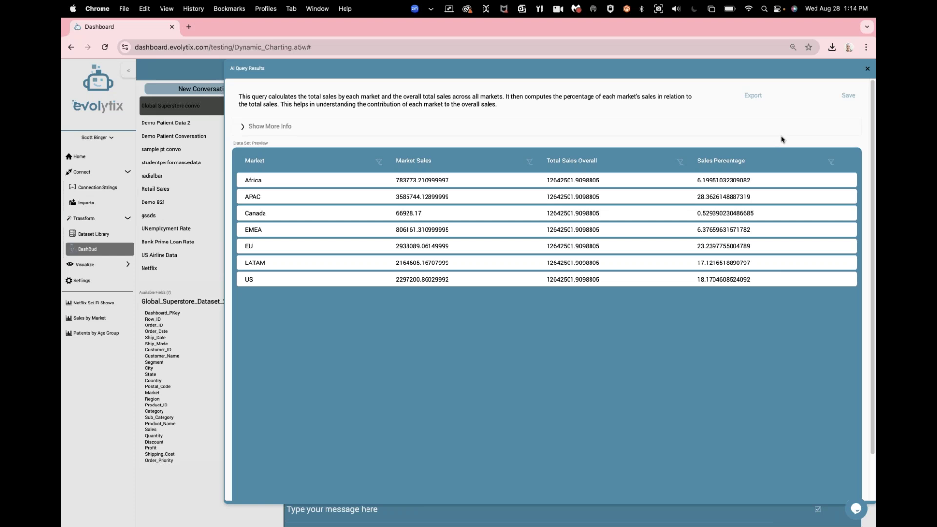
Open the save dialog for the market sales-percentage query results
click(848, 96)
Save the query as the dataset 'Total SAles by Market' and acknowledge the confirmation
click(550, 237)
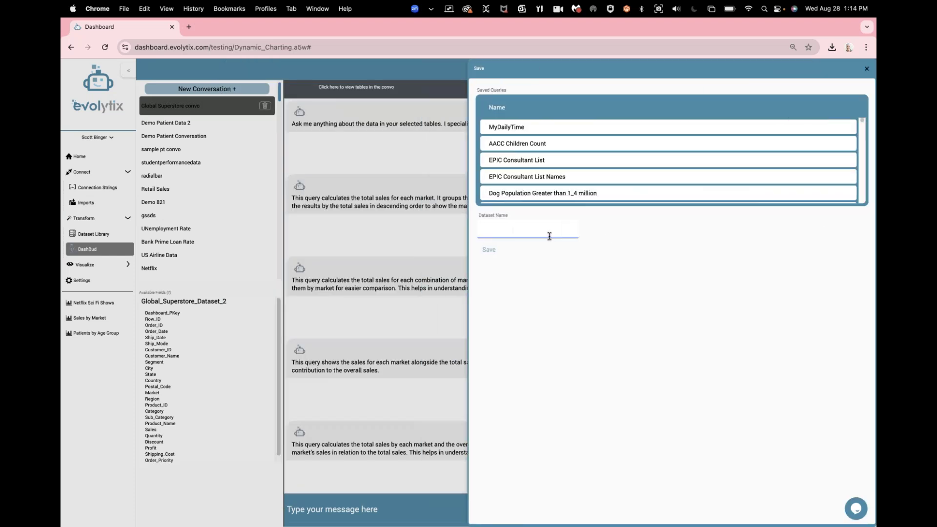
text(Total SAles by Region)
key(BackSpace)
key(BackSpace)
key(BackSpace)
key(BackSpace)
text(Market)
click(483, 253)
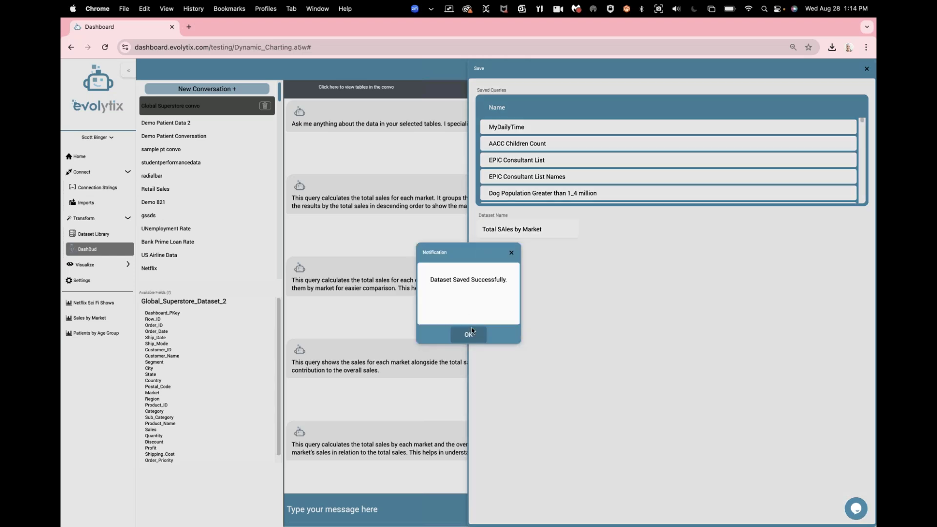
click(471, 333)
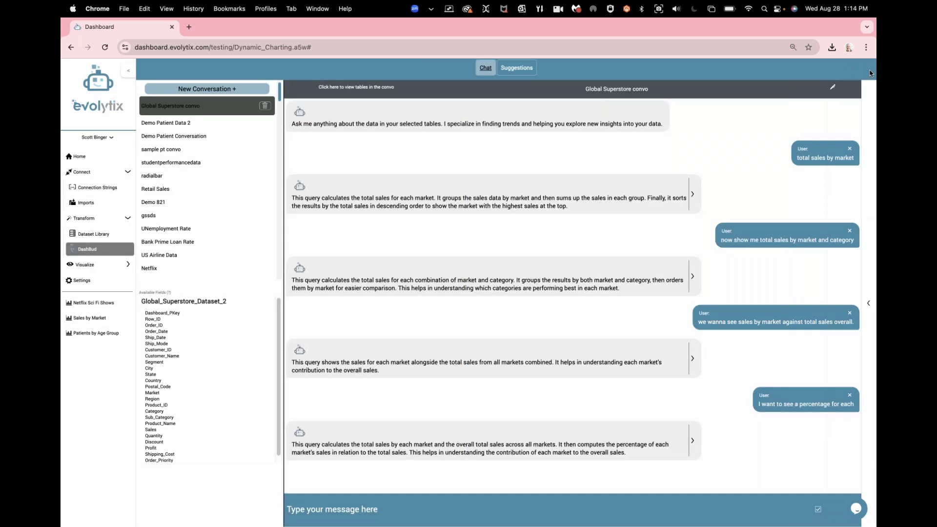
Close the save panel and start a new bar chart from the Charts library
click(867, 69)
click(114, 268)
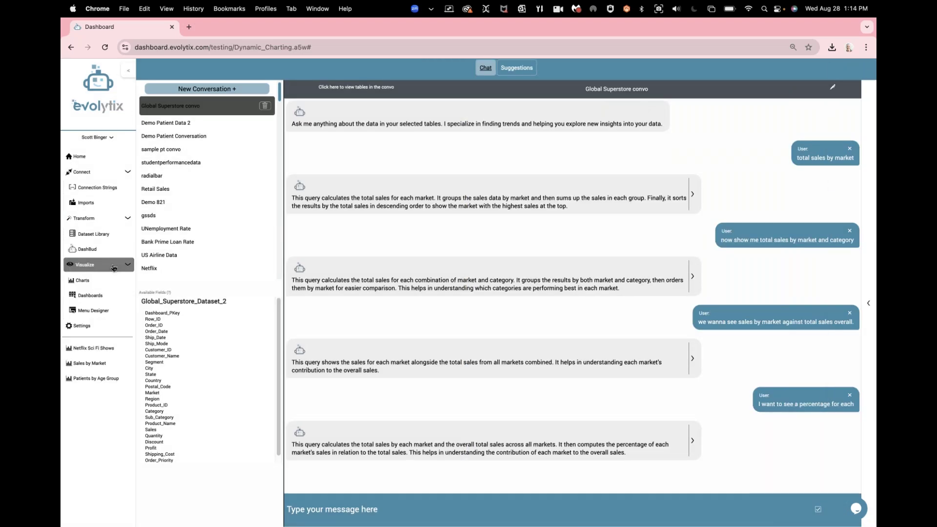
click(105, 282)
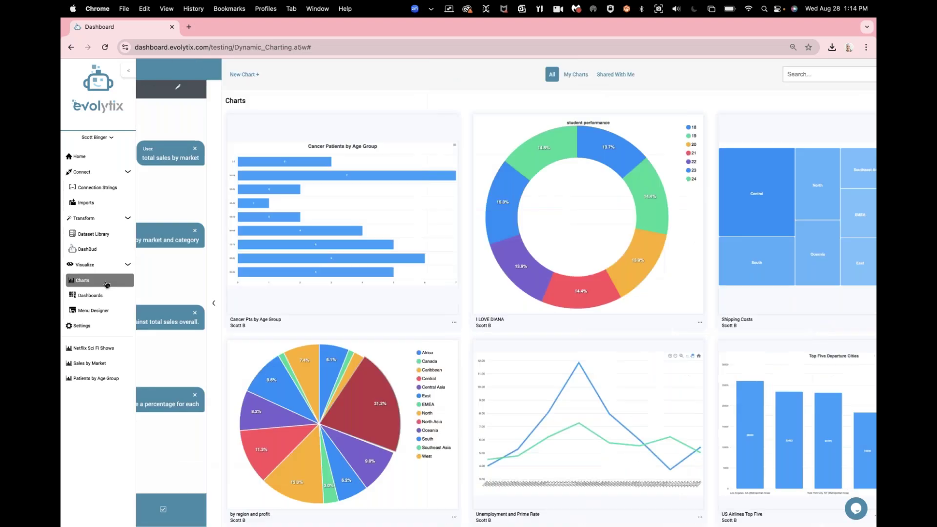
click(160, 76)
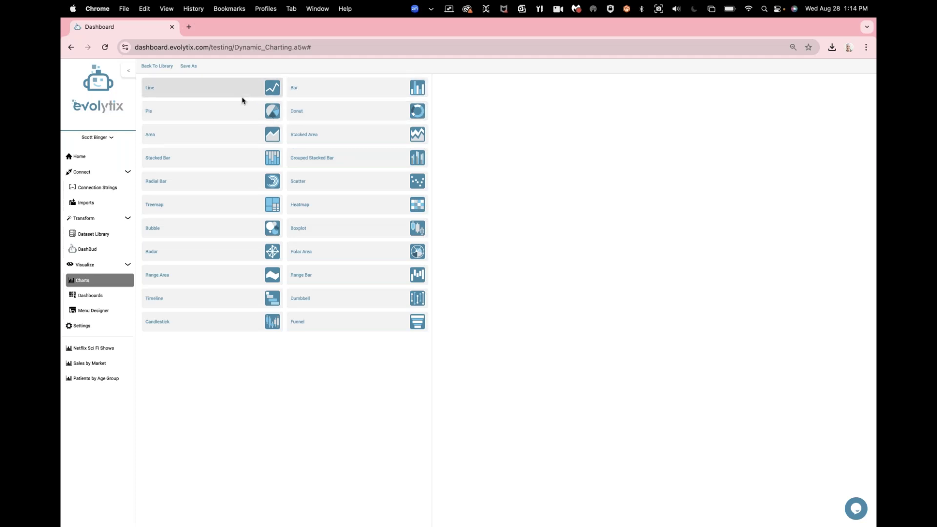
click(315, 88)
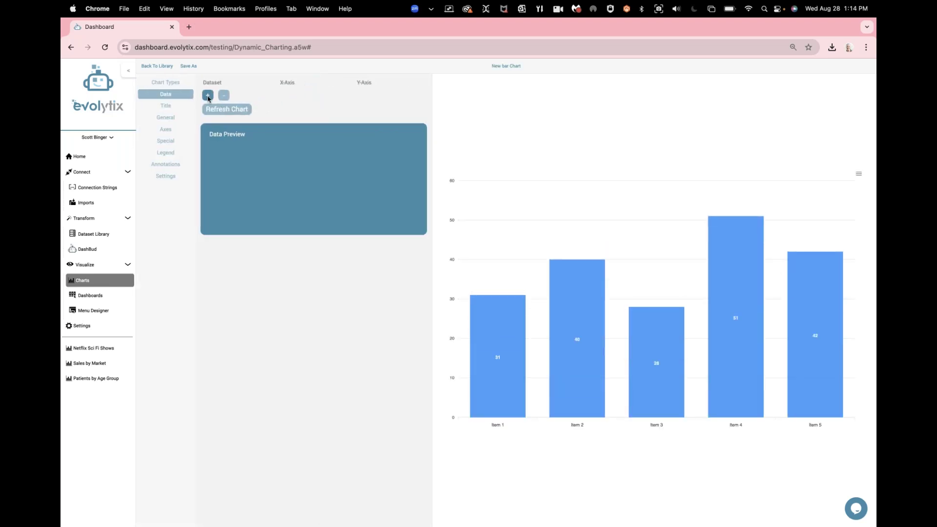
Add dataset rows, use Total SAles by Market for the first, and set an X-axis to Total_Sales_Overall
click(208, 97)
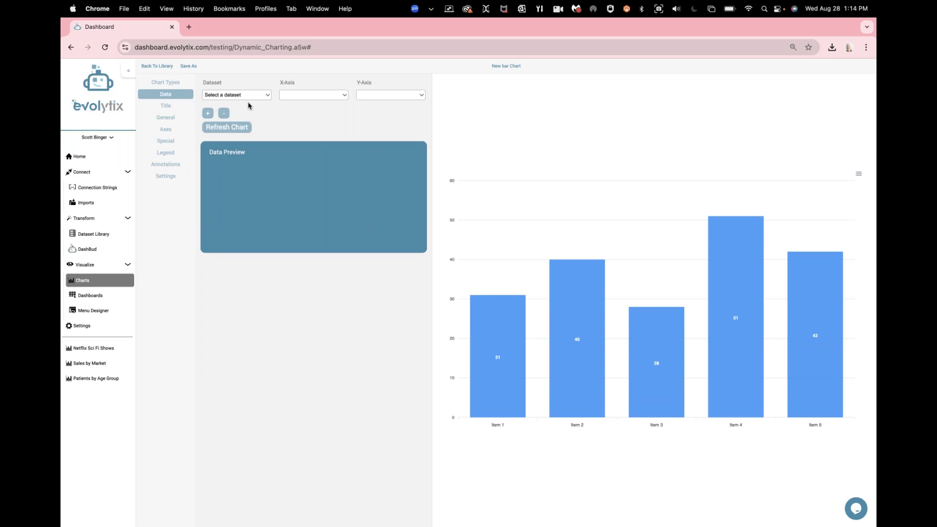
click(259, 95)
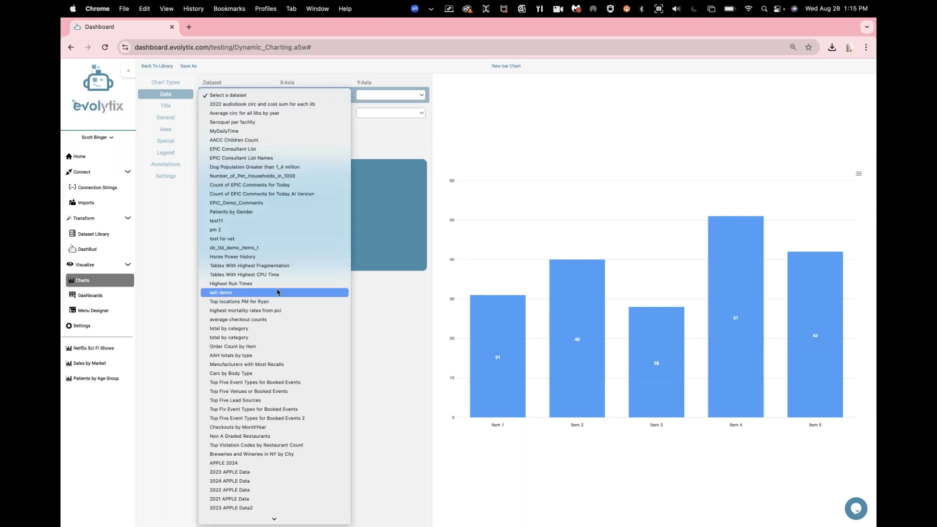
scroll(266, 291, down, 10)
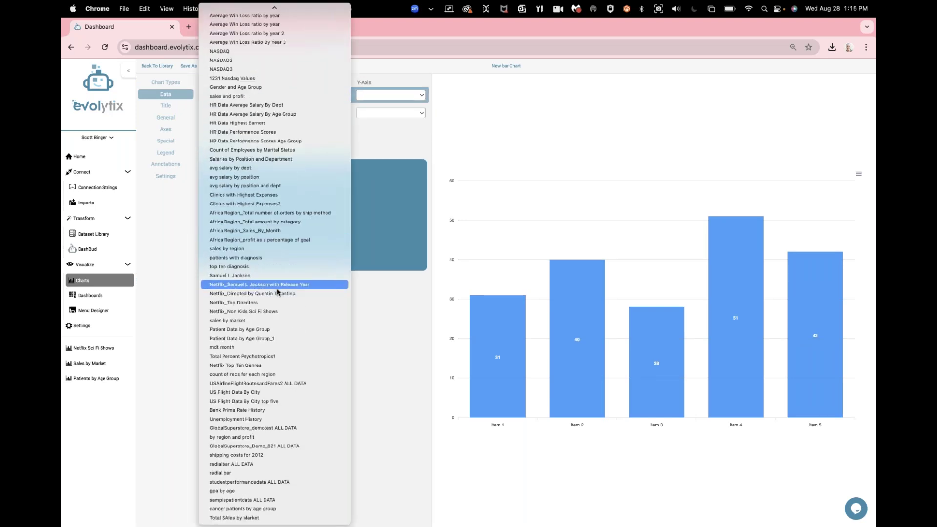
click(256, 518)
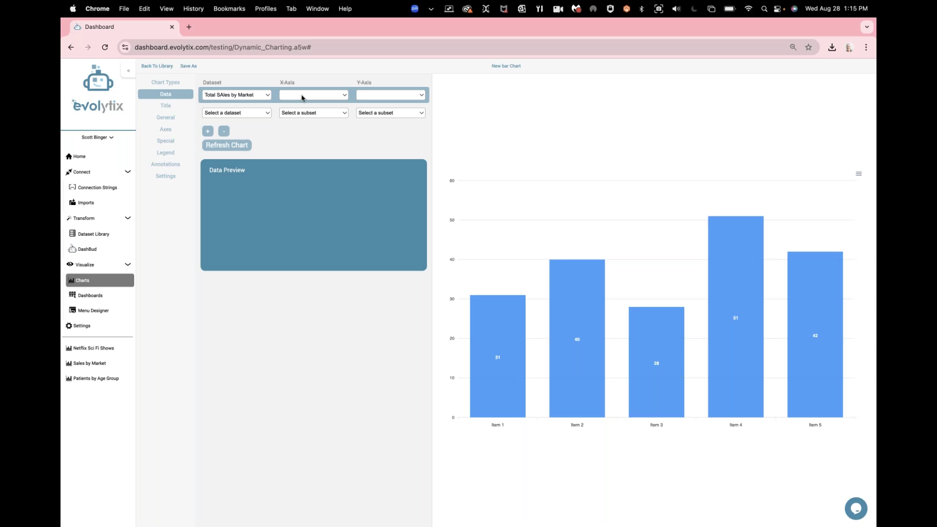
click(302, 96)
click(302, 97)
click(292, 113)
click(296, 103)
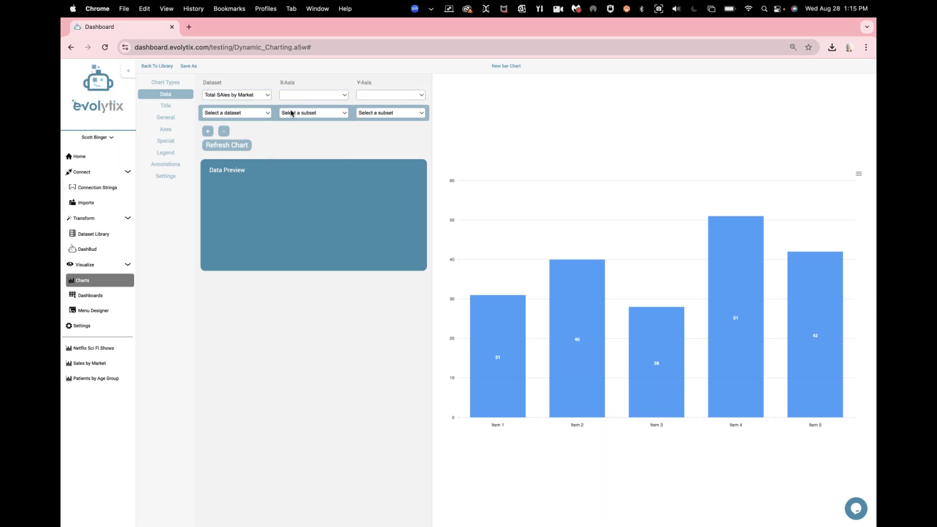
click(291, 114)
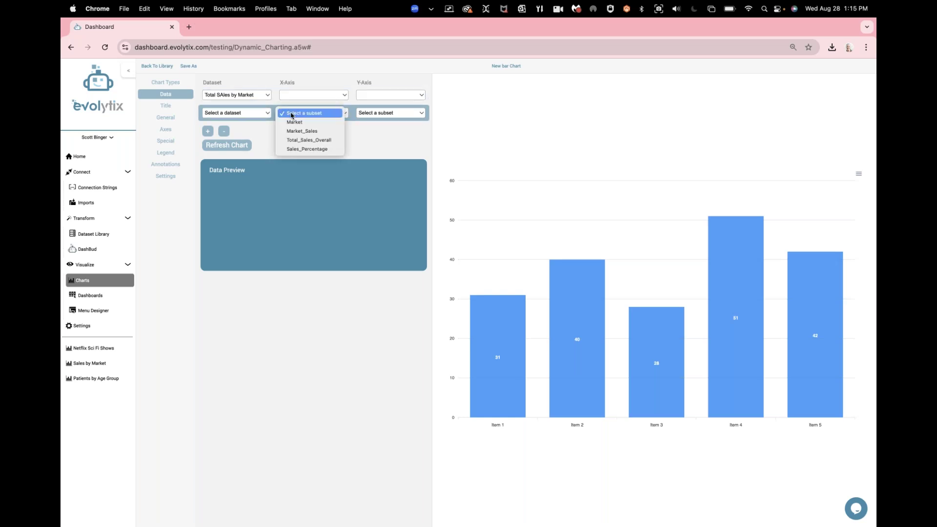
click(295, 140)
Set the second row's dataset to Total SAles by Market and try choosing its X-axis field
click(268, 115)
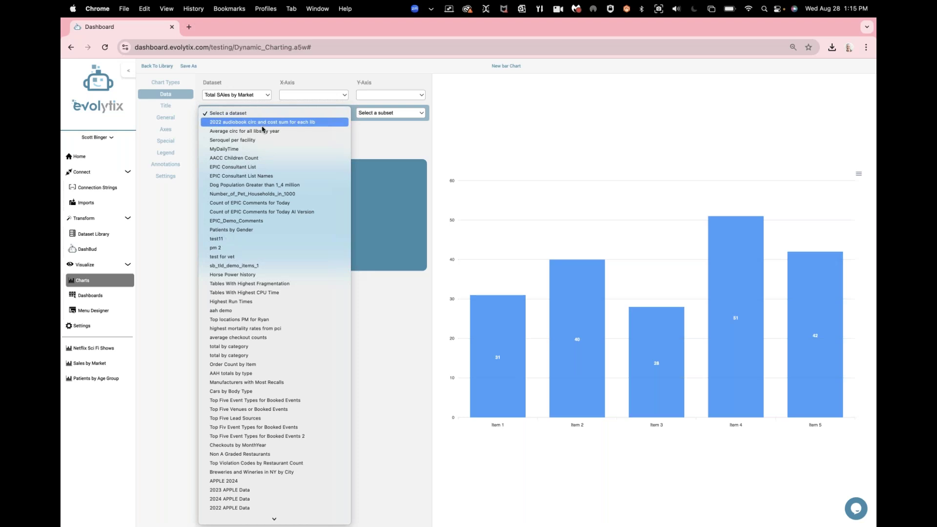
scroll(274, 287, down, 15)
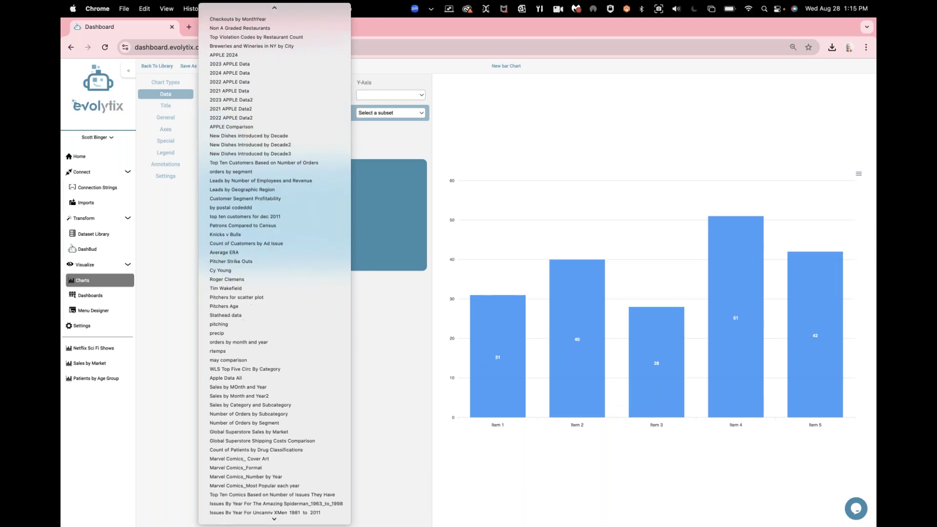
scroll(275, 288, down, 5)
click(241, 516)
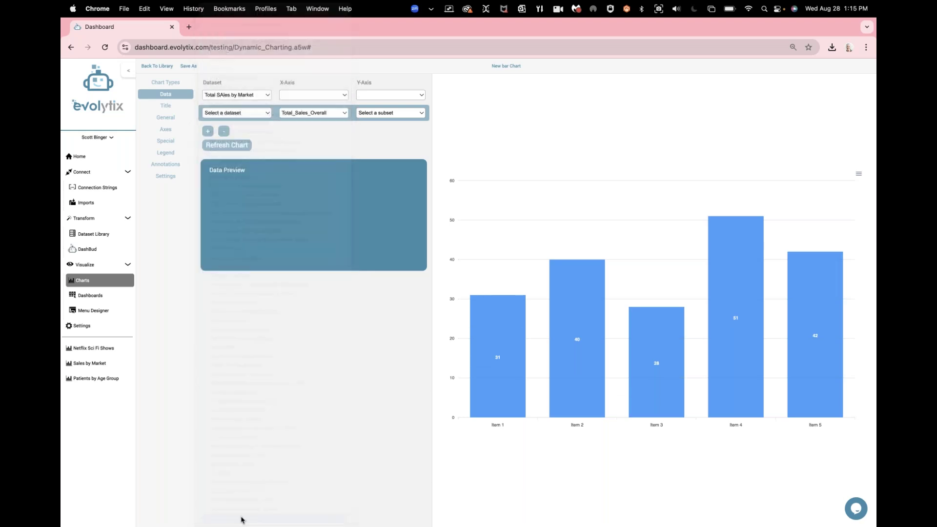
click(299, 115)
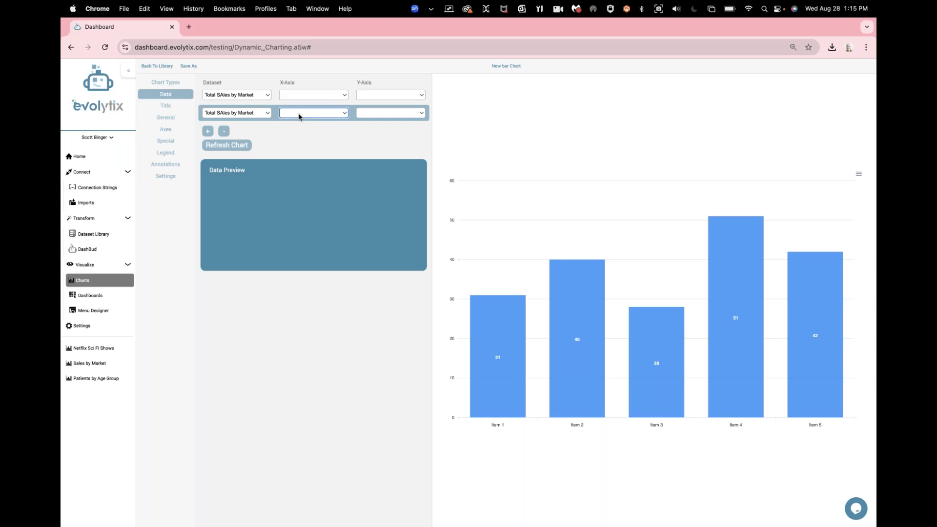
click(300, 115)
click(300, 116)
Remove 'testing/' from the web address and reload the app
drag(212, 48, 232, 46)
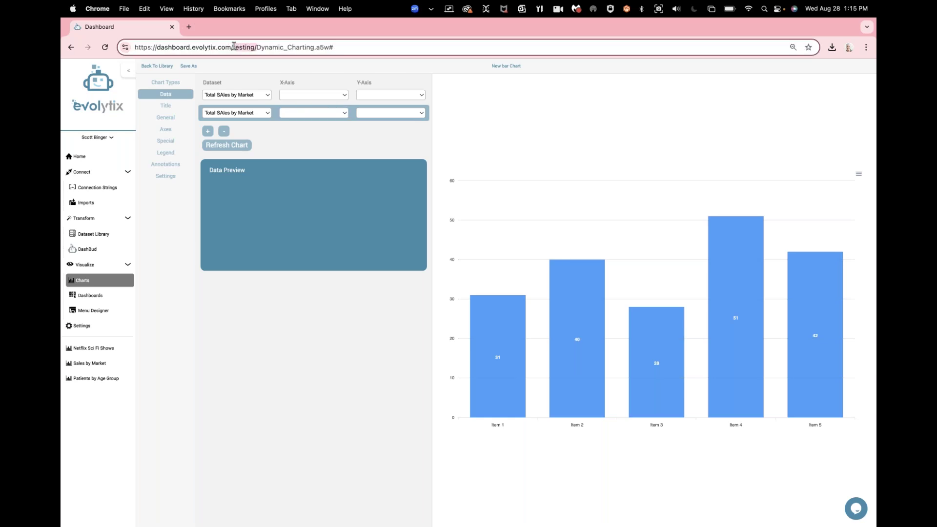
text(t)
key(BackSpace)
key(Return)
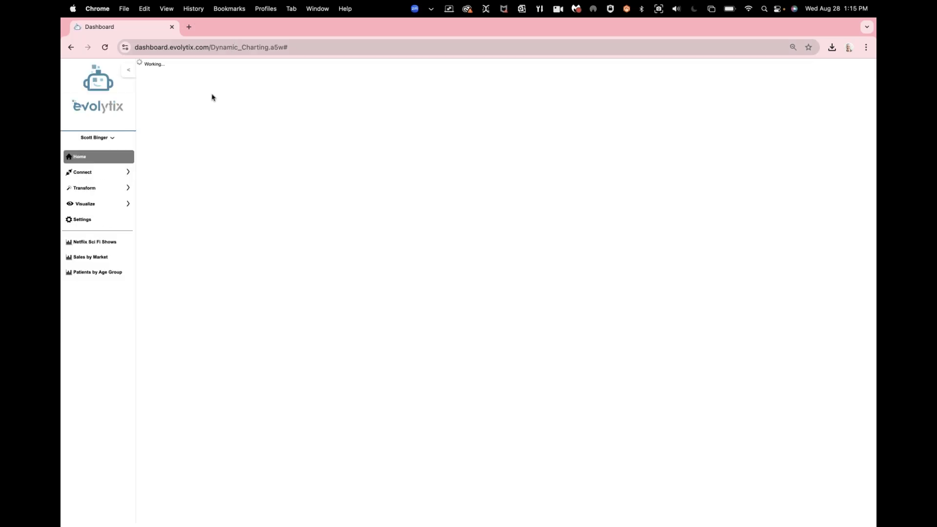
Go to the Charts library under Visualize and start a new chart
click(116, 204)
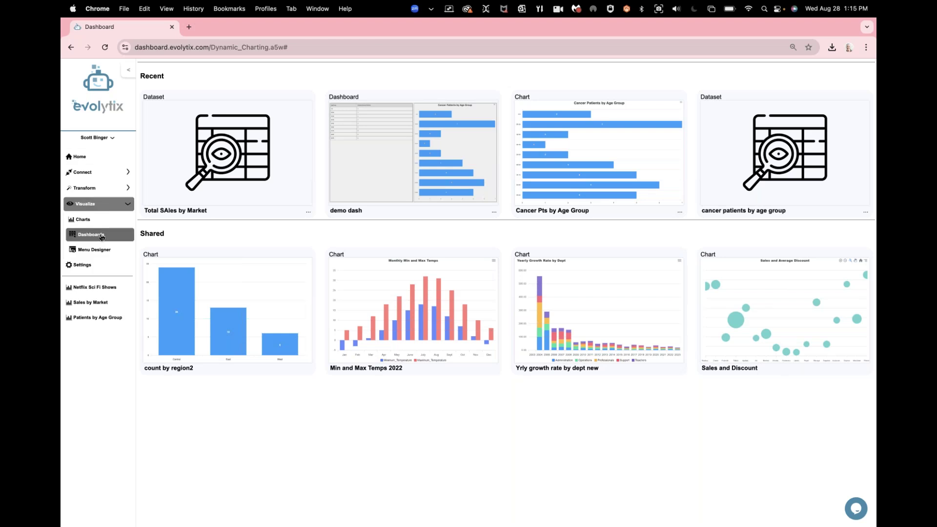
click(103, 226)
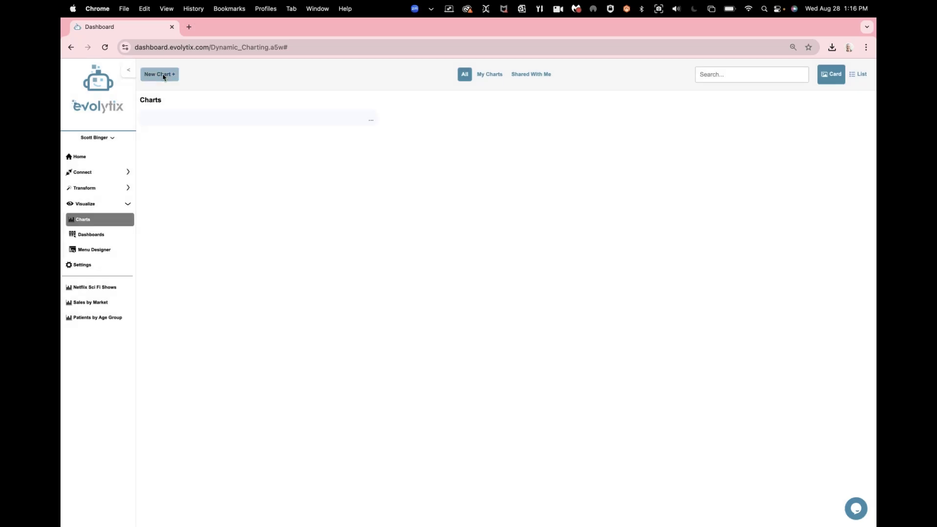
click(164, 76)
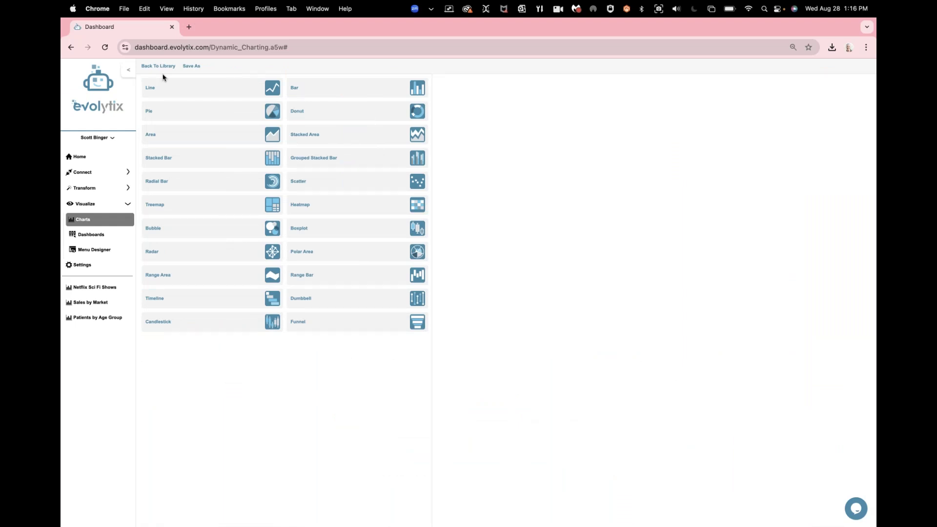
Make a bar chart from Total SAles by Market with Market on the X-axis
click(400, 89)
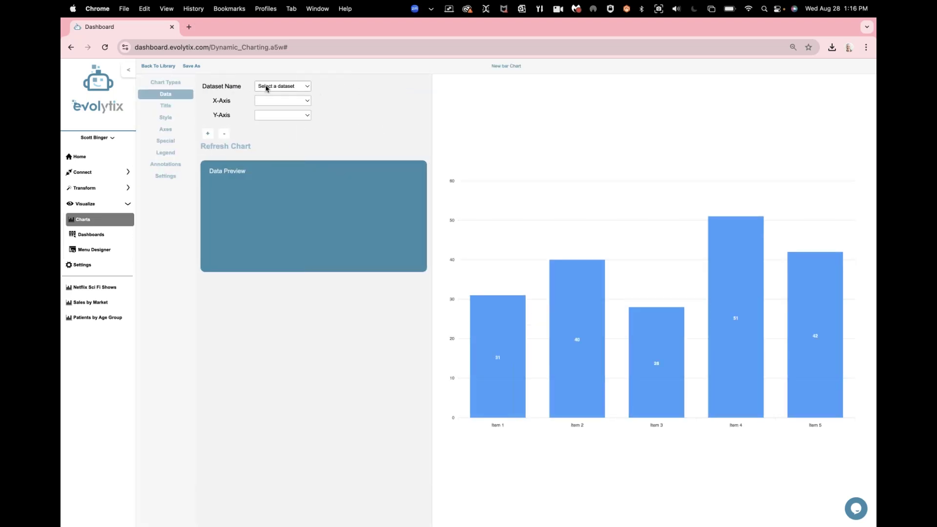
click(266, 88)
scroll(317, 383, down, 10)
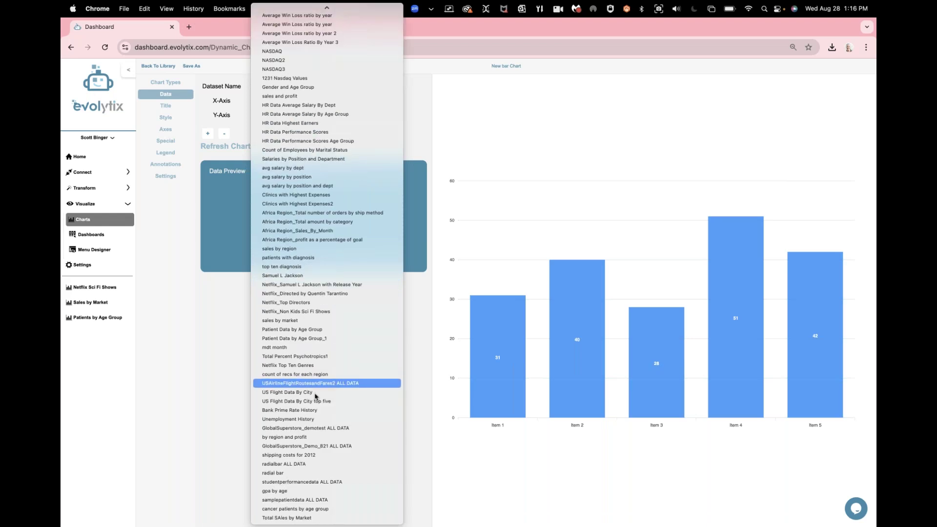
click(321, 519)
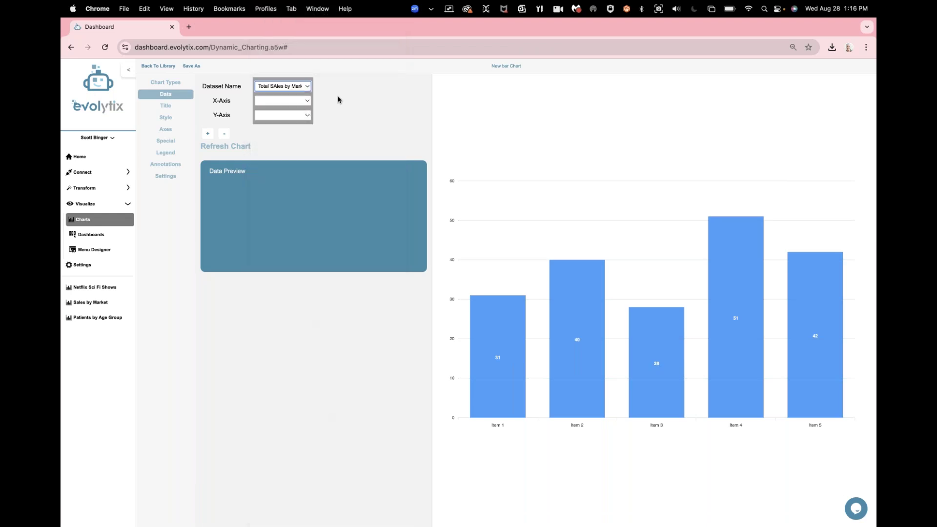
click(306, 104)
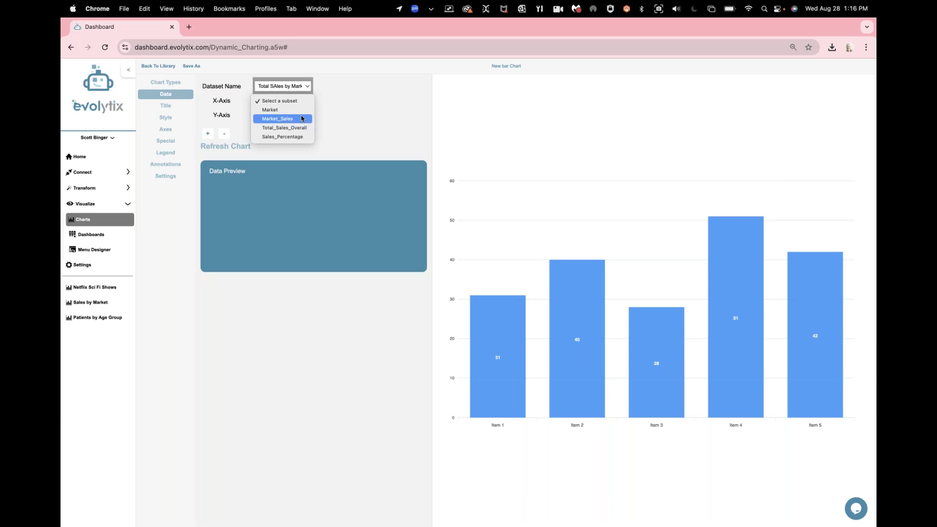
click(301, 113)
Plot Market_Sales on the Y-axis instead of Sales_Percentage and refresh the chart
click(301, 115)
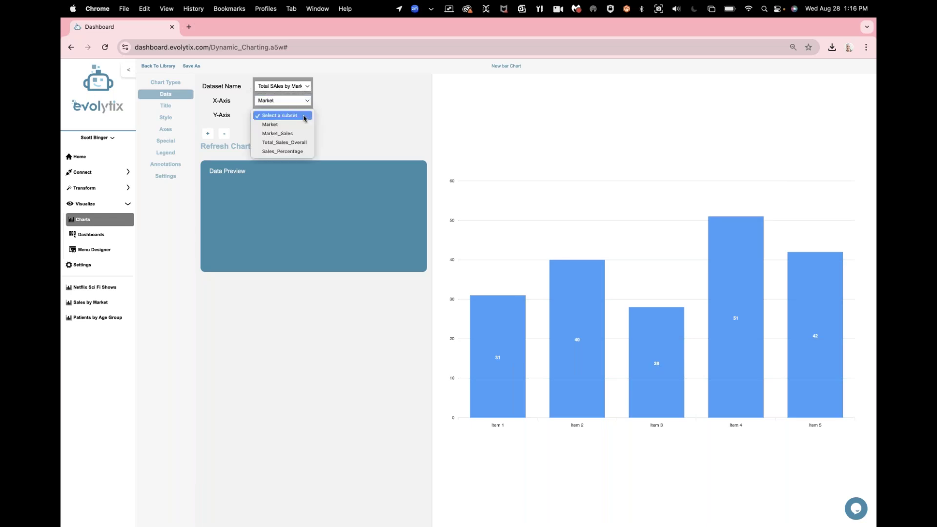
click(296, 151)
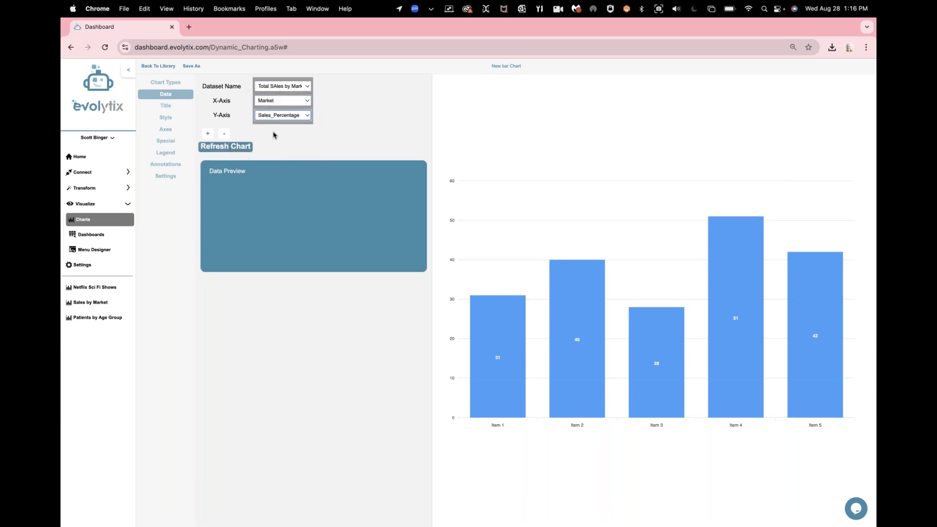
click(292, 117)
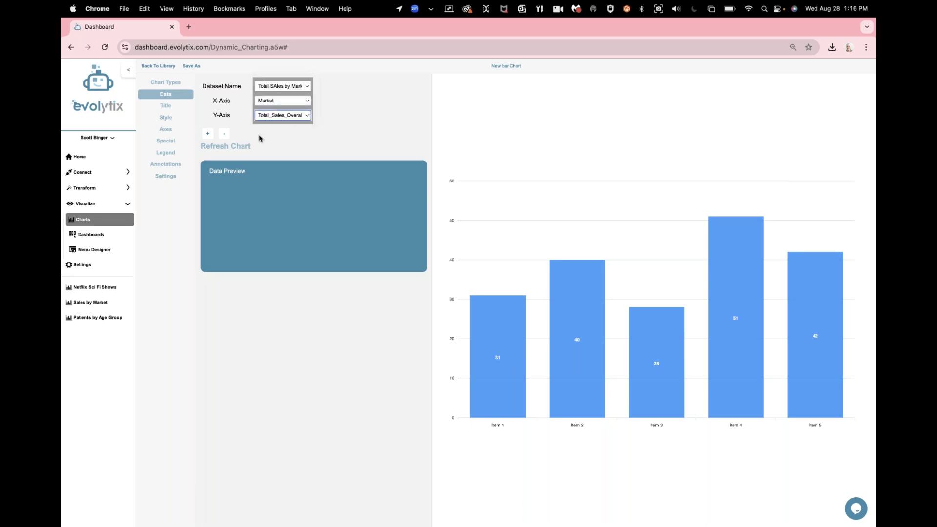
click(236, 146)
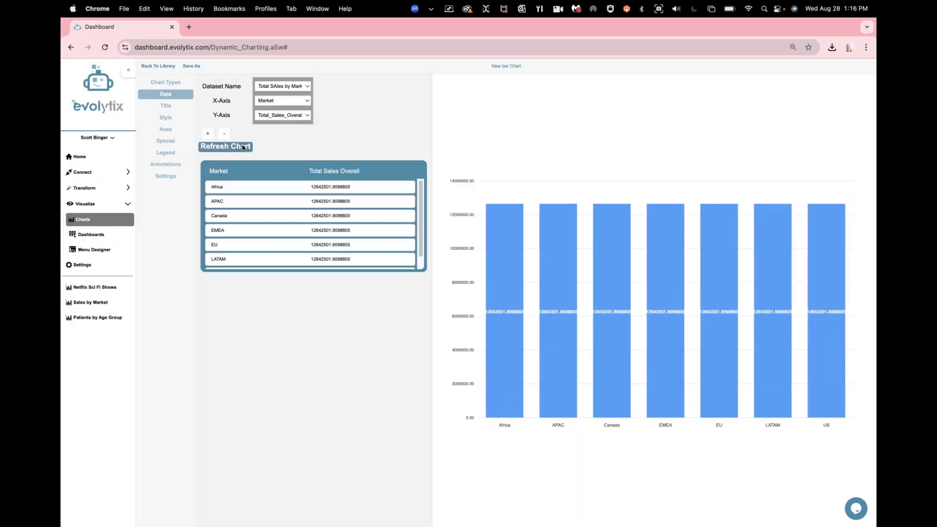
click(308, 118)
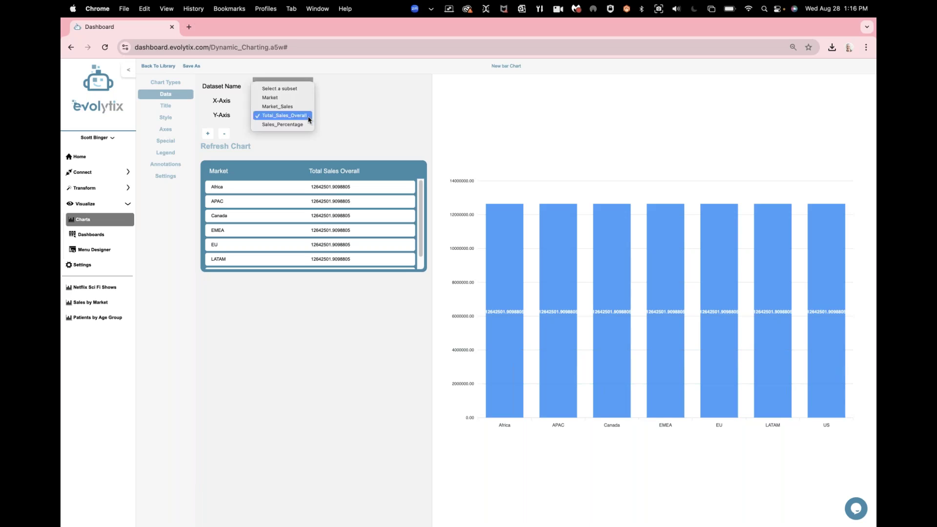
click(288, 107)
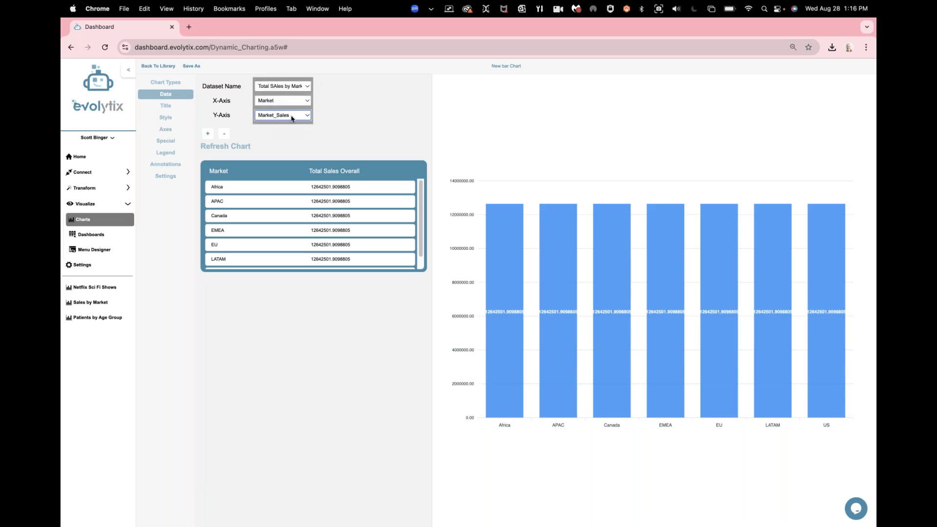
click(224, 148)
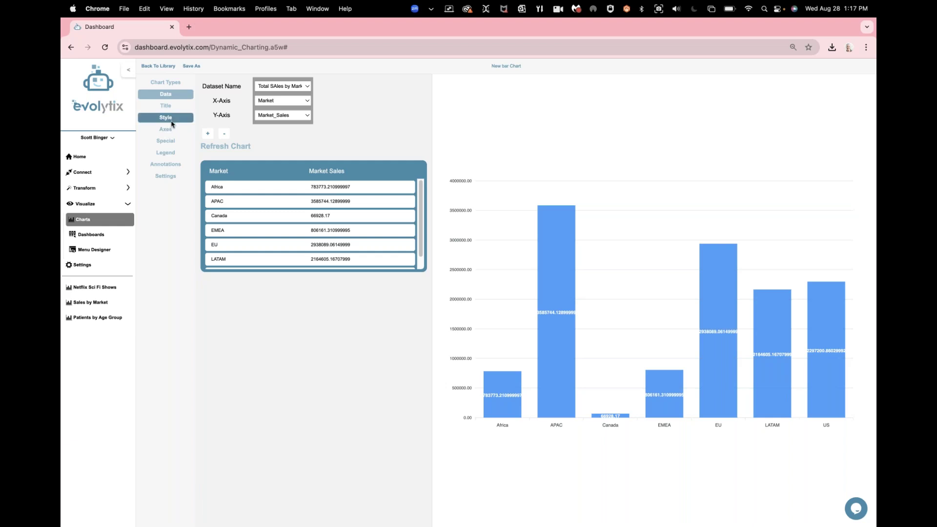
Set the market sales chart's Theme Mode to Dark, then go back to the Data settings
click(171, 121)
click(174, 96)
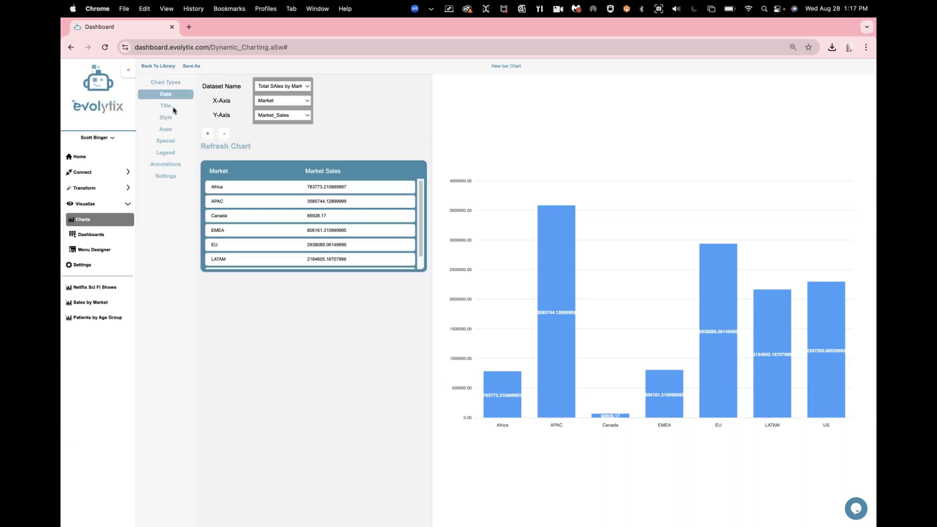
click(169, 117)
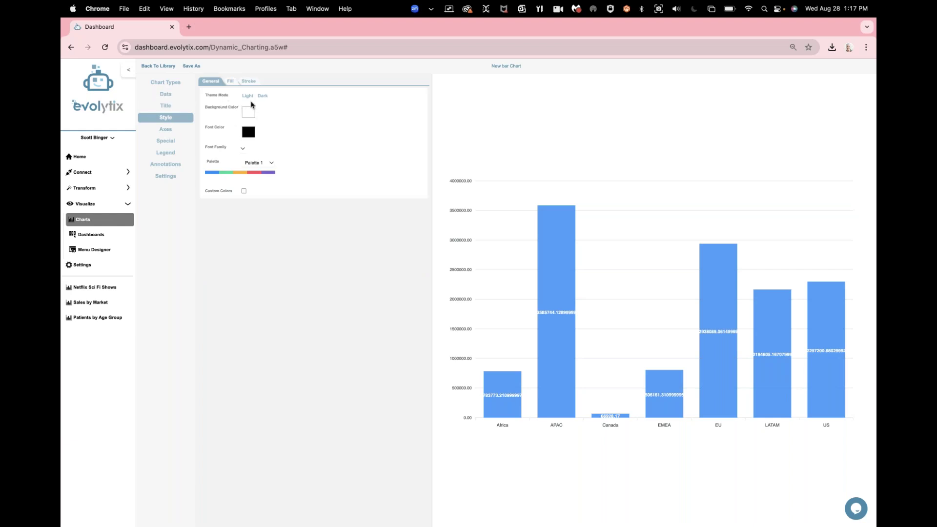
click(262, 95)
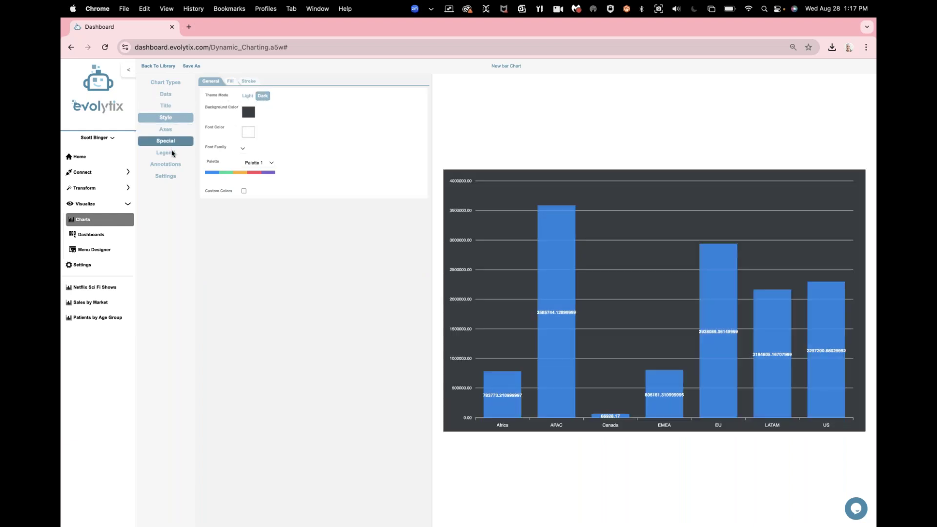
click(177, 95)
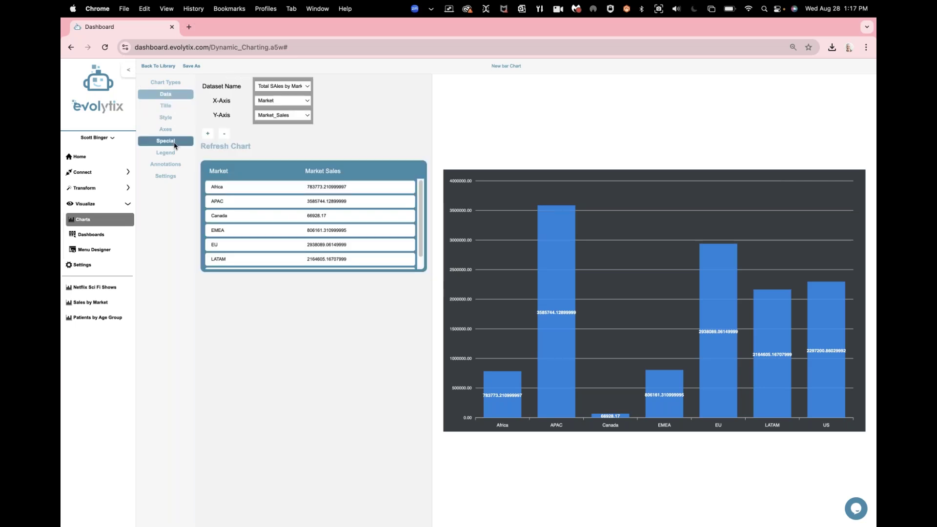
click(174, 121)
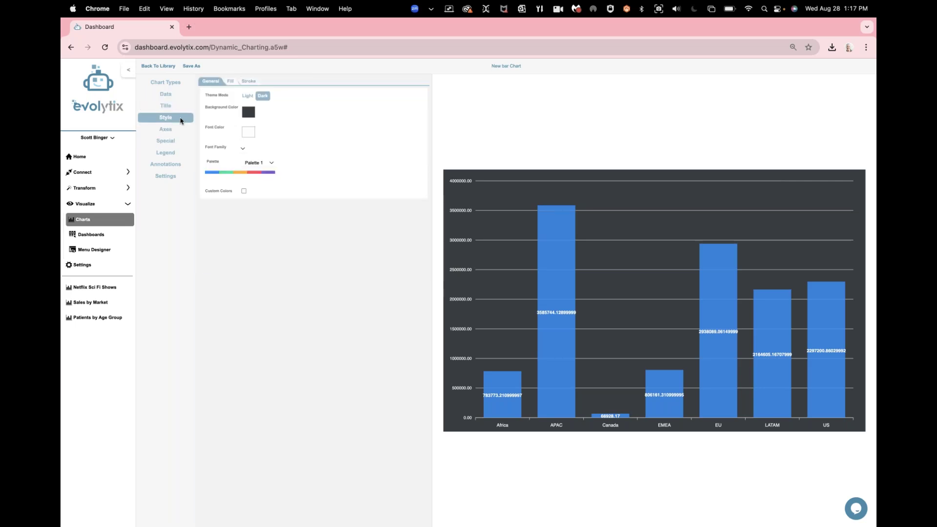
click(179, 100)
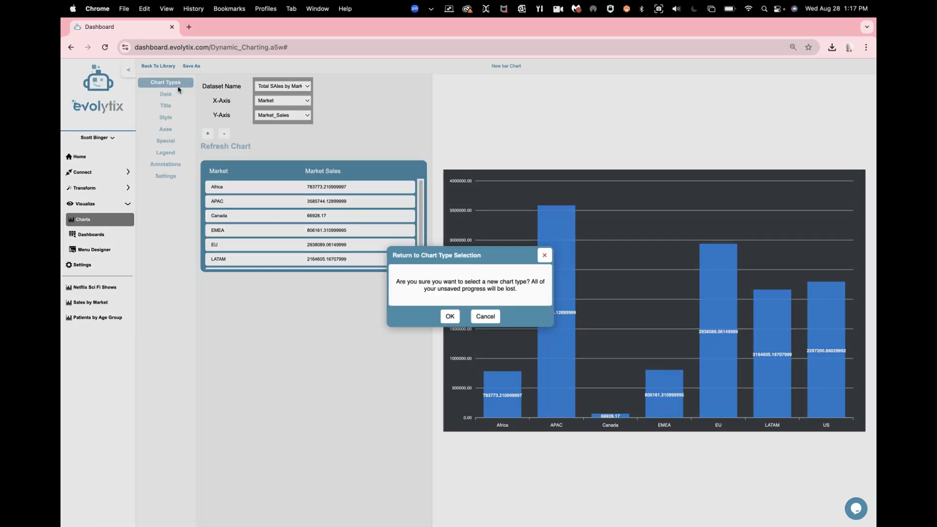
Dismiss the chart-type prompt and switch on the Horizontal toggle under Special
click(179, 86)
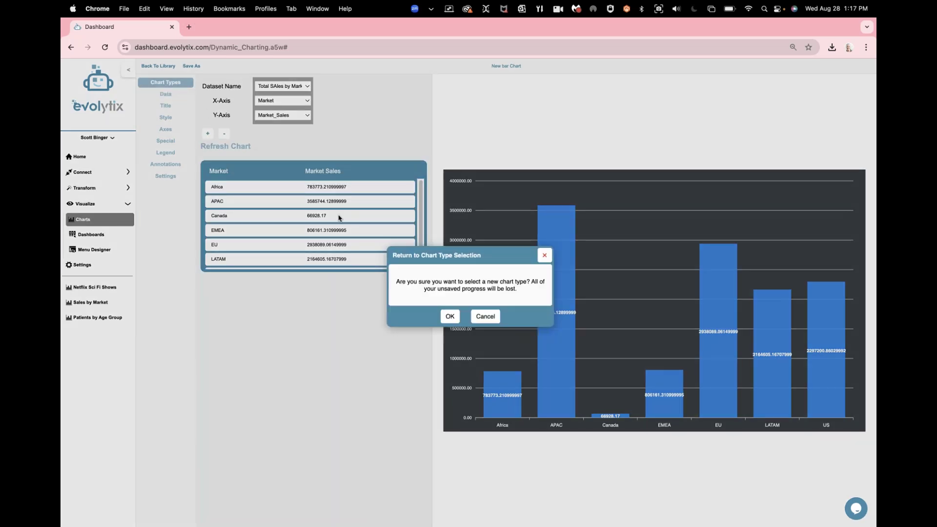
click(484, 317)
click(175, 176)
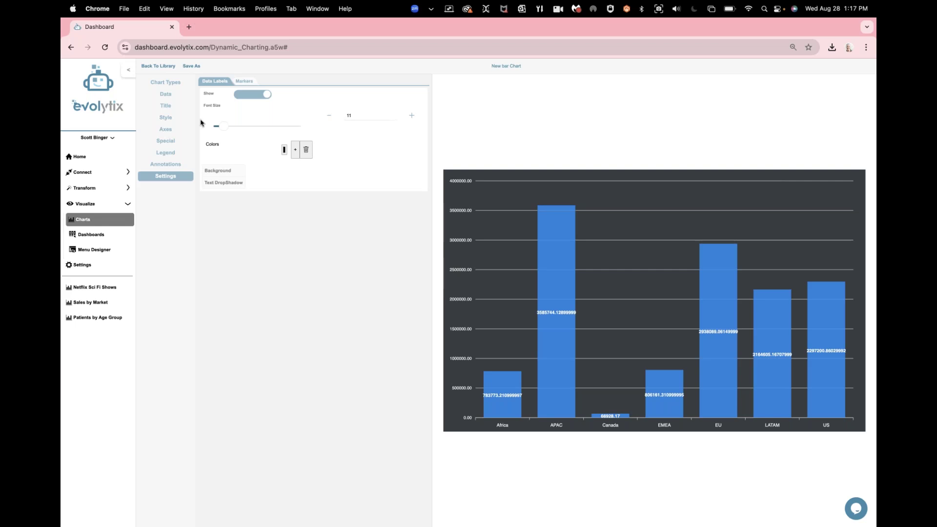
click(173, 143)
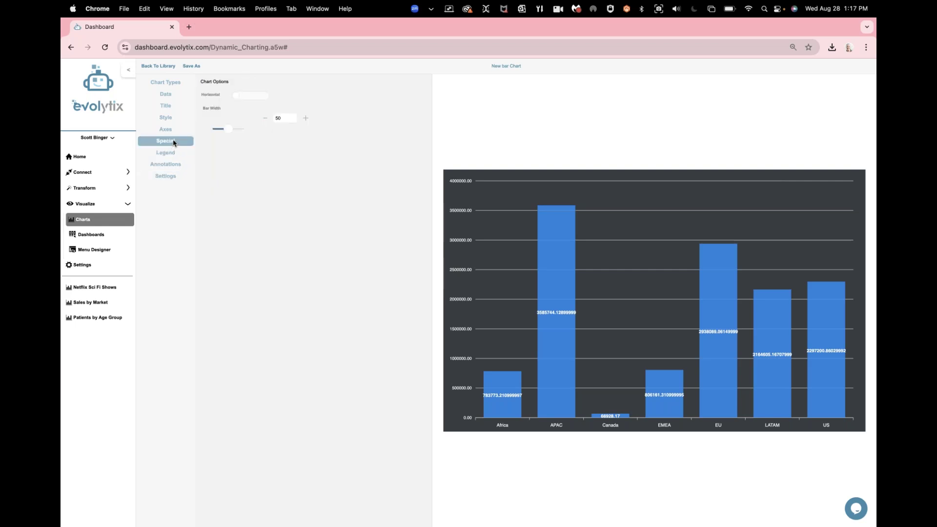
click(262, 96)
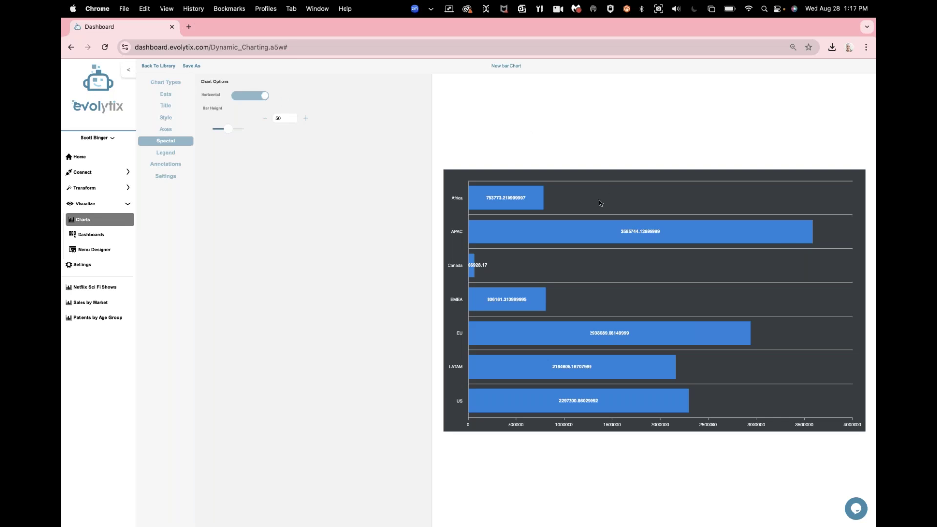
mouse_move(594, 336)
click(258, 100)
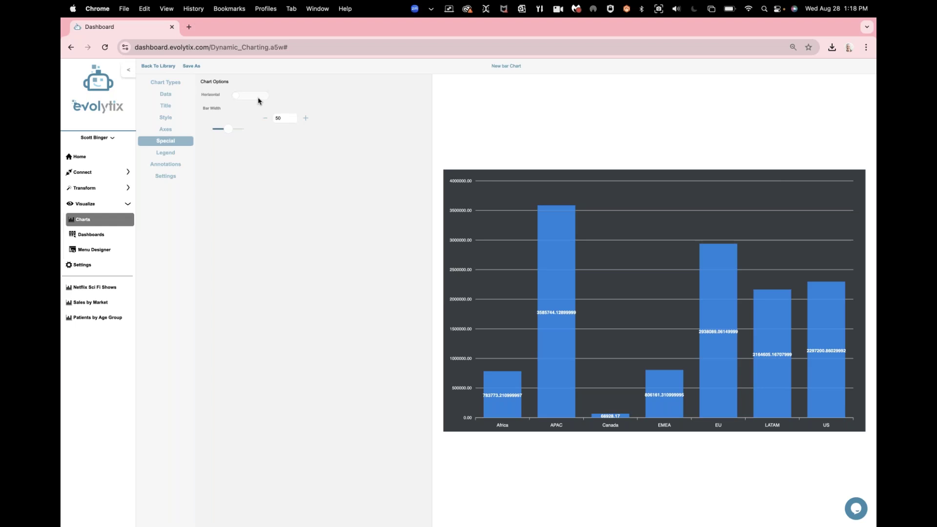
click(259, 101)
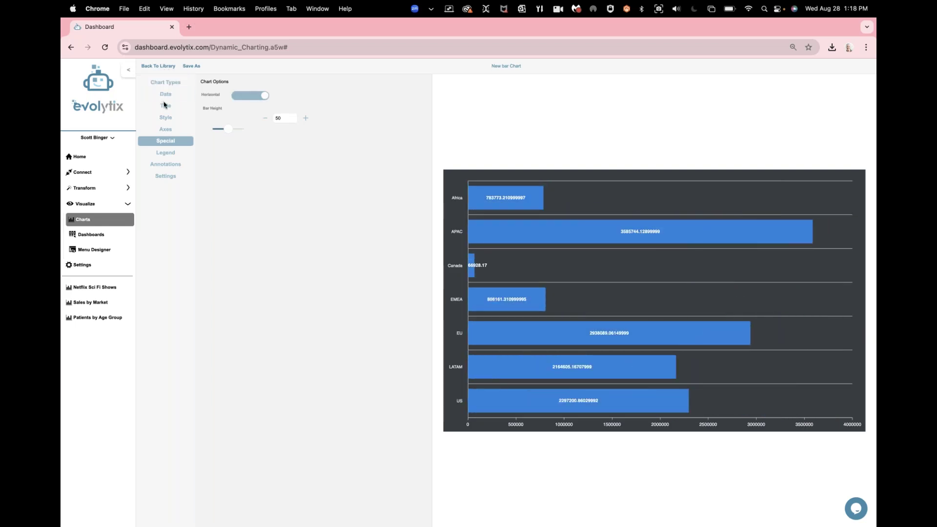
click(165, 104)
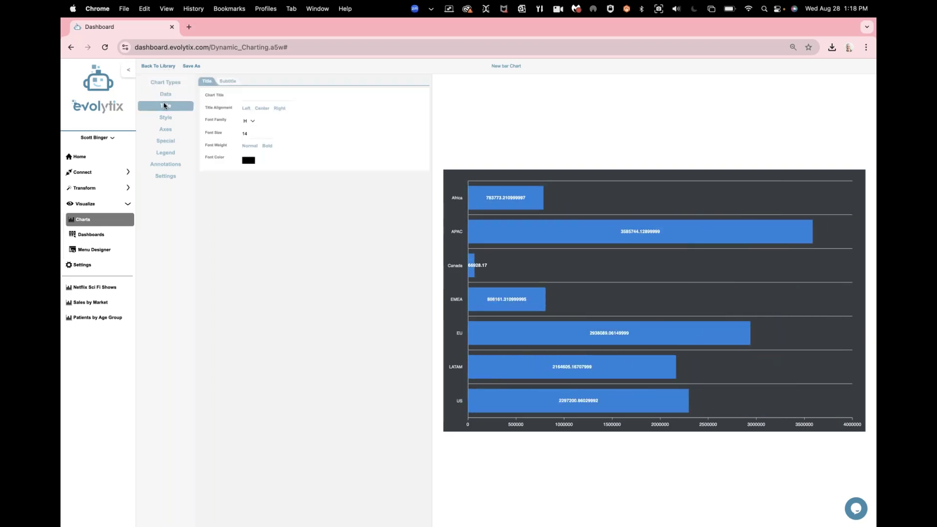
Add a centred title above the bar chart and save it as 'Total Sales by Market'
click(249, 95)
click(265, 110)
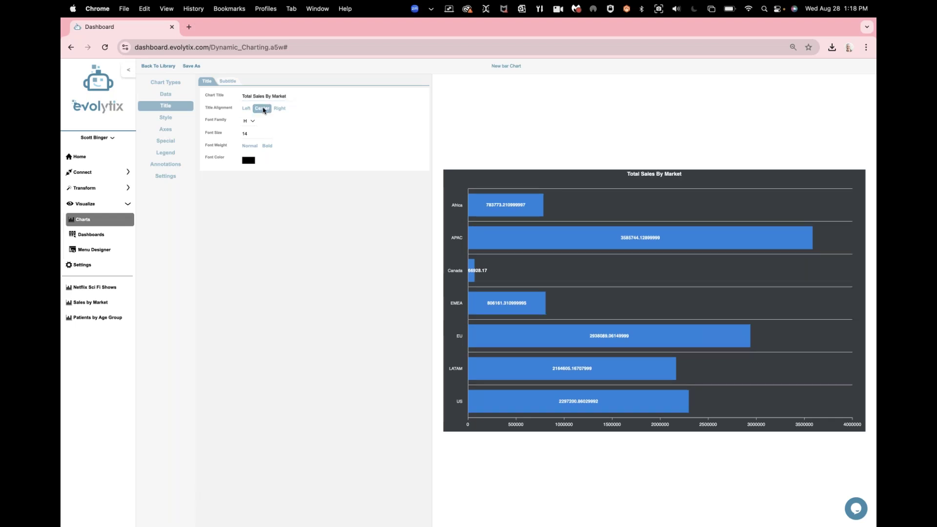
click(187, 67)
click(444, 214)
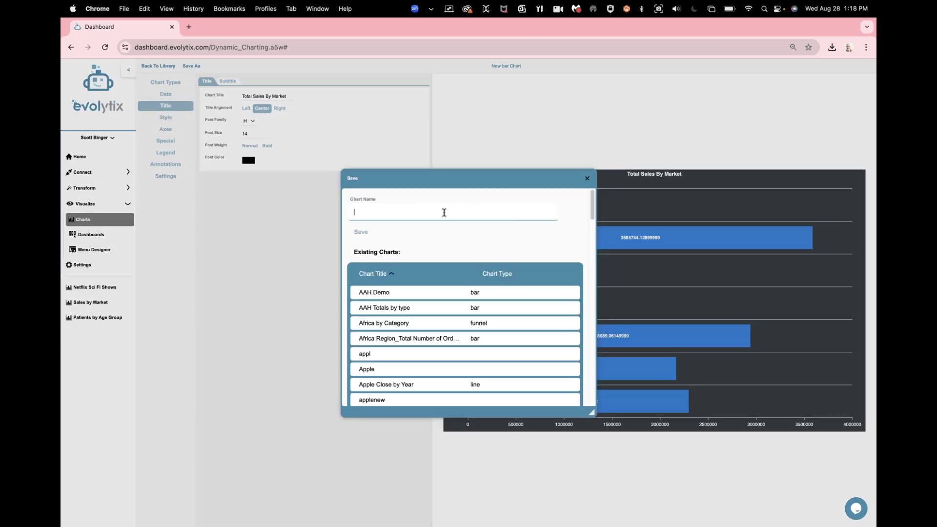
text(Total Sales by Market)
click(361, 232)
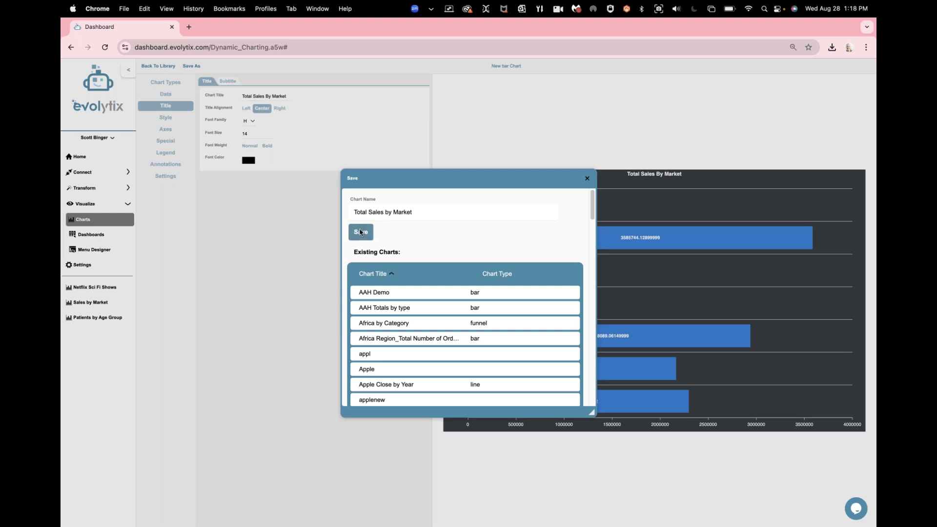
click(588, 179)
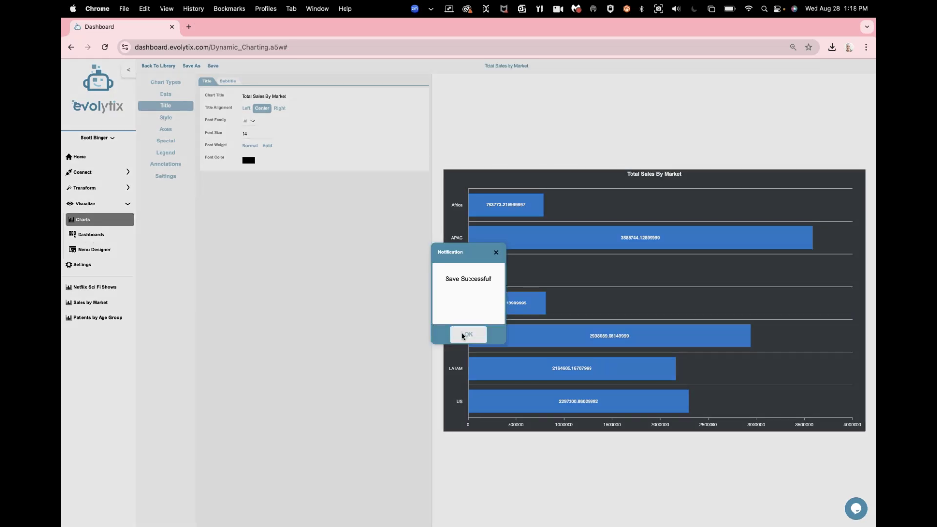
Create a new dashboard with two panels stacked vertically
click(461, 334)
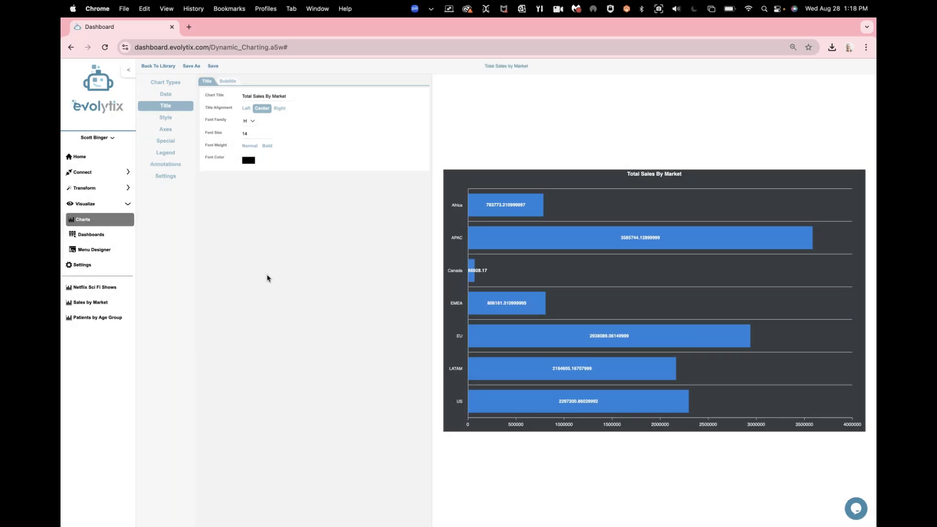
click(114, 239)
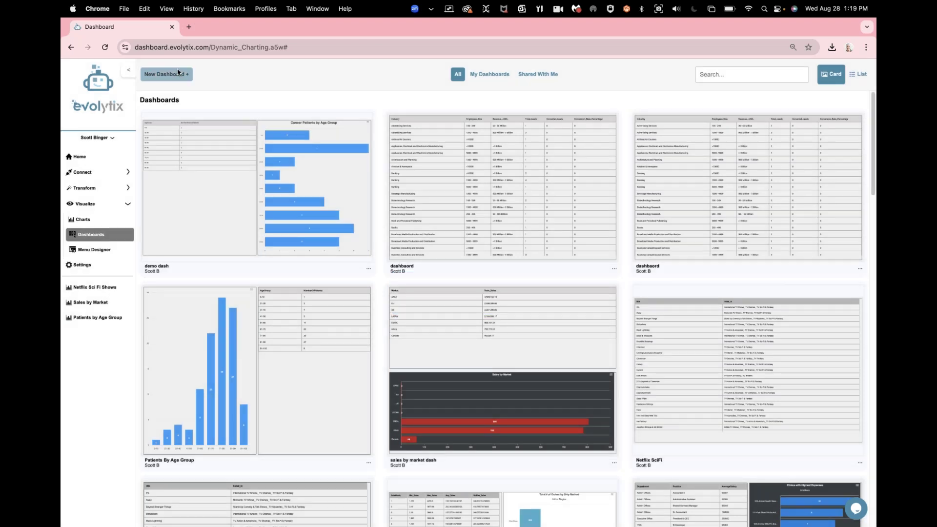
click(177, 74)
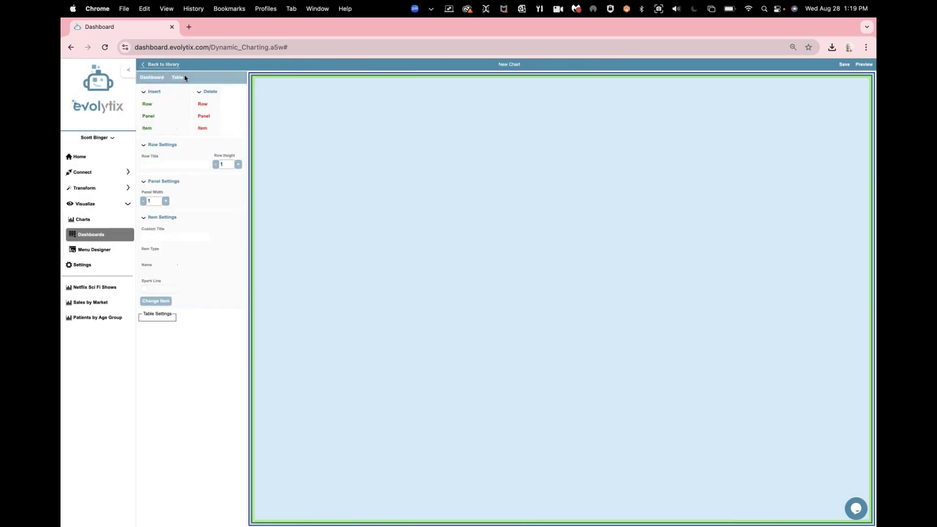
click(148, 116)
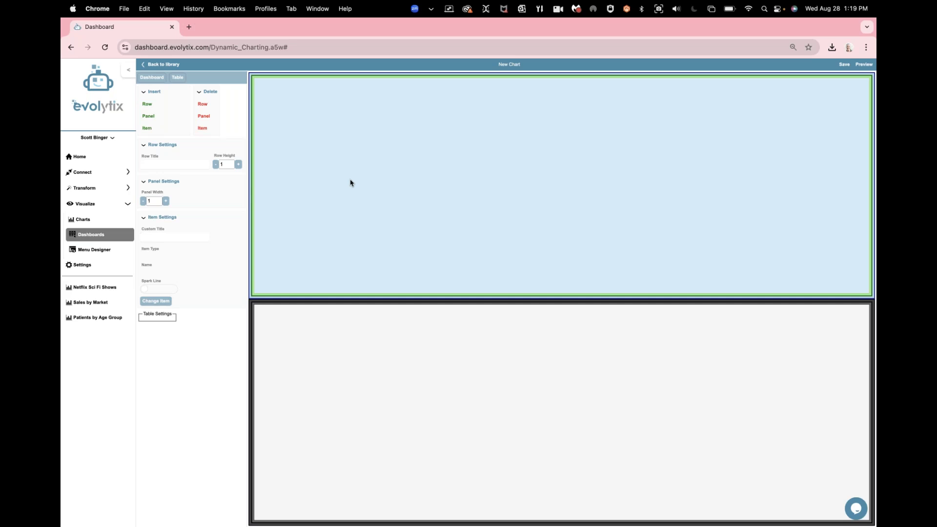
Put the Total SAles by Market dataset in the top panel and the Total Sales by Market chart below
click(351, 183)
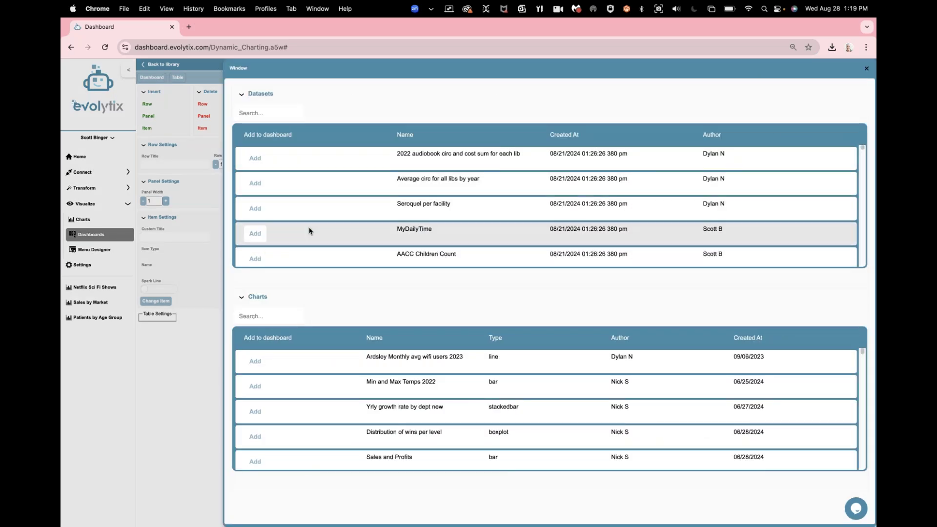
scroll(309, 231, down, 15)
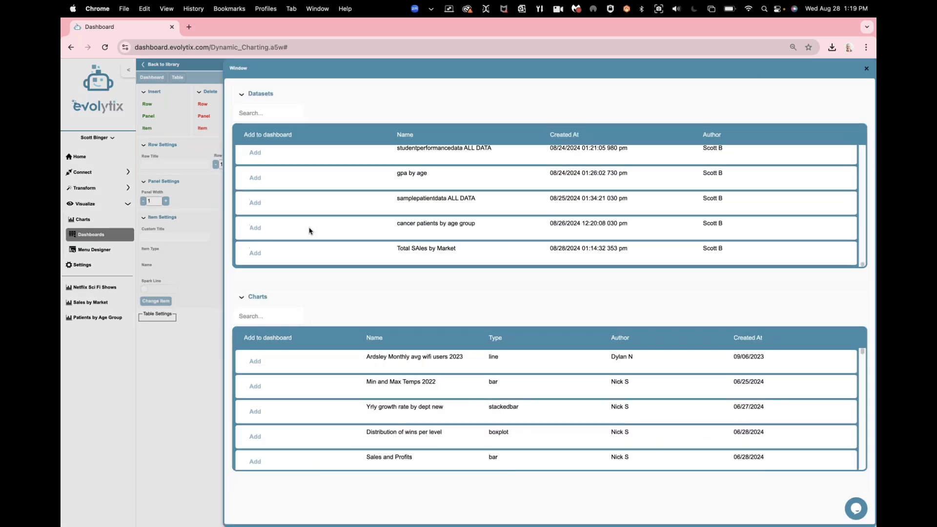
click(258, 254)
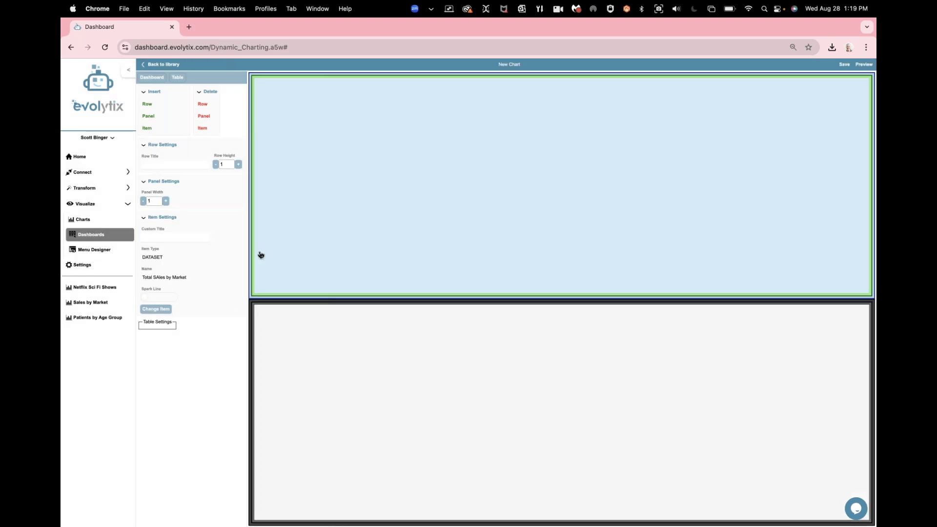
click(342, 365)
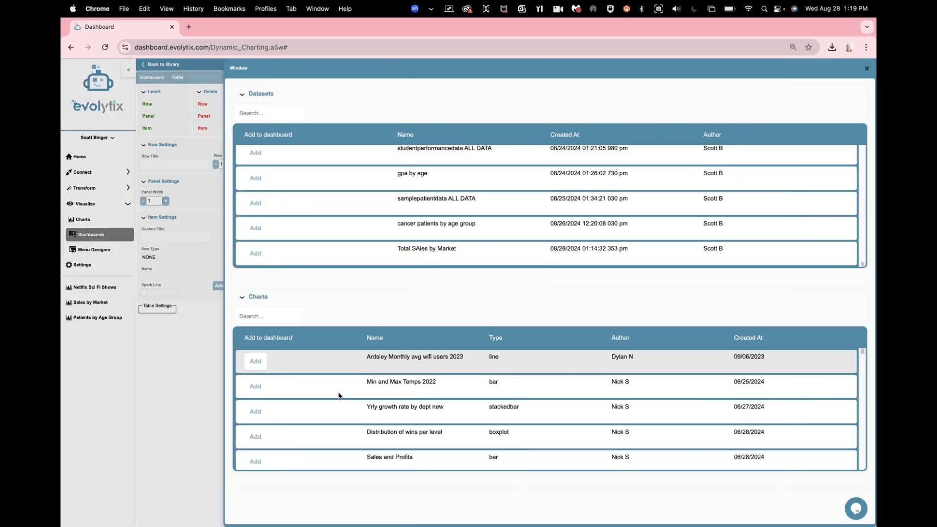
scroll(338, 398, down, 3)
scroll(338, 400, down, 10)
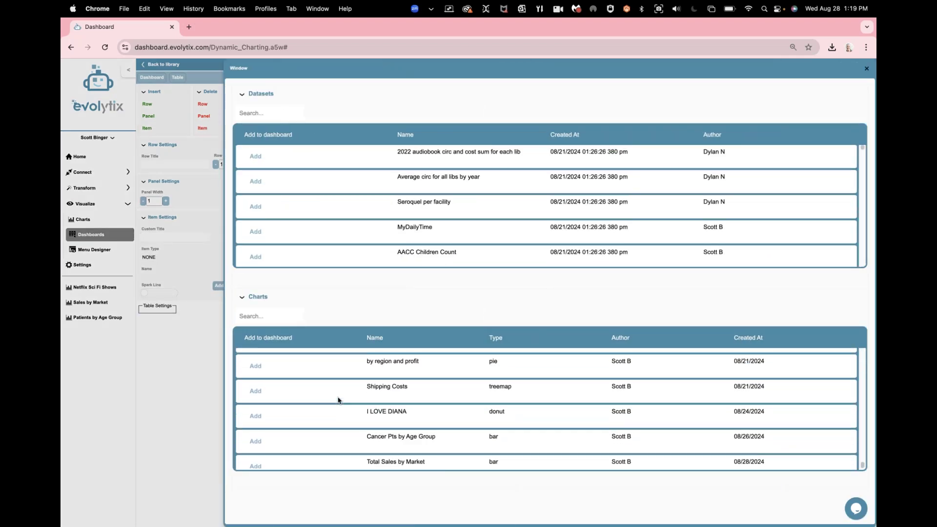
click(256, 455)
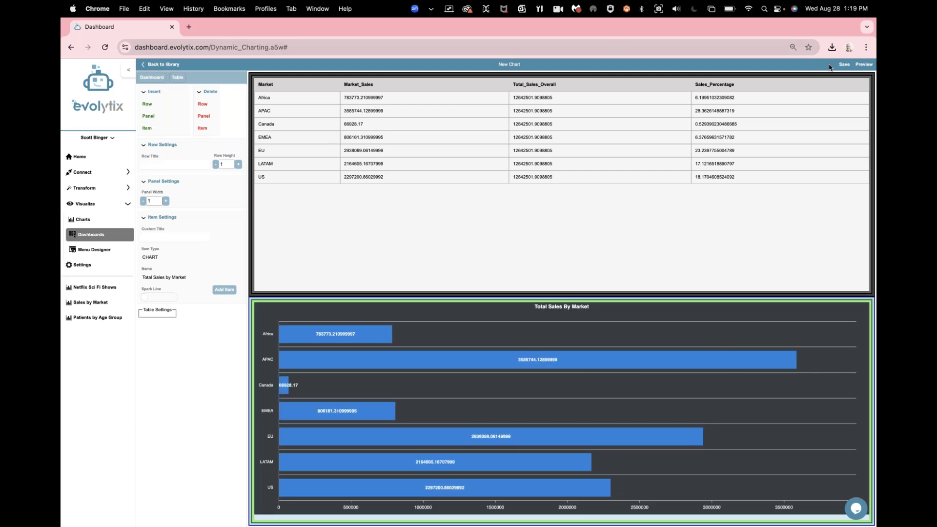
Save the new dashboard as 'Sales by Market' and acknowledge the success message
click(838, 67)
click(384, 347)
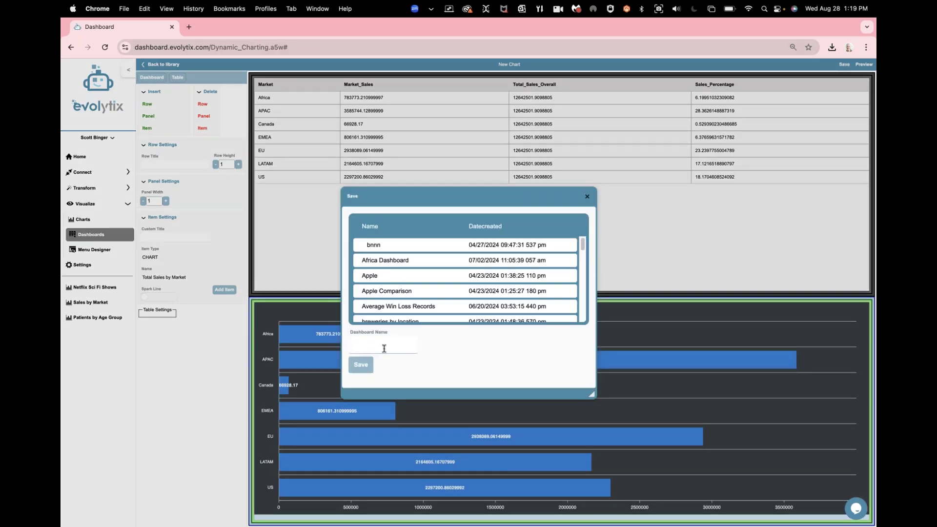
text(Sales by Market)
click(361, 366)
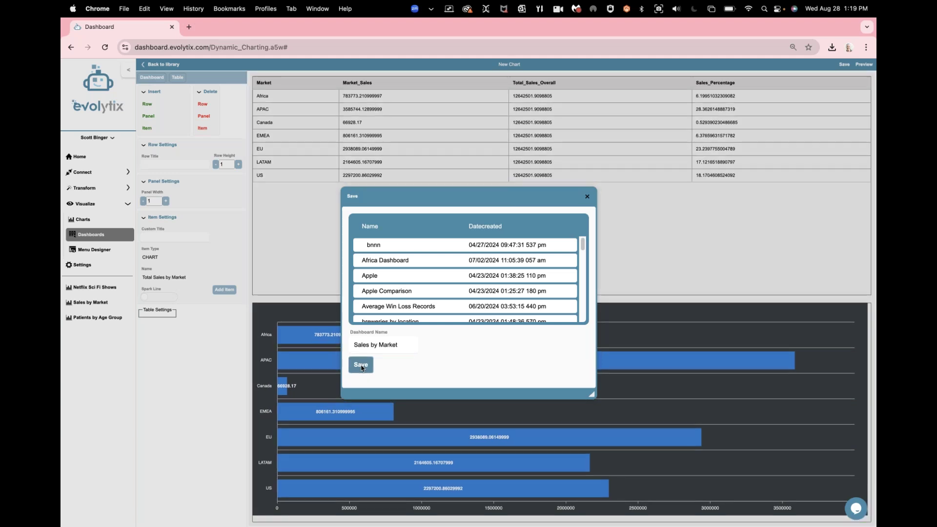
click(588, 198)
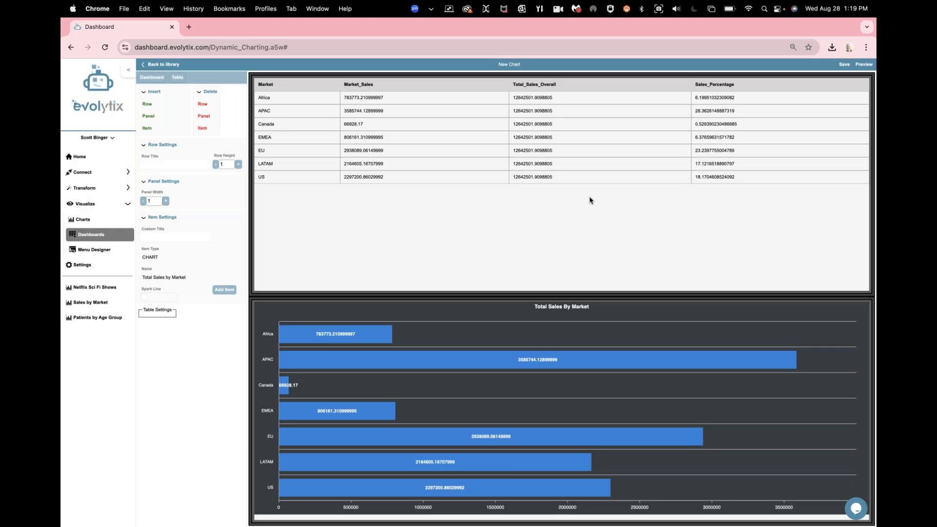
click(305, 271)
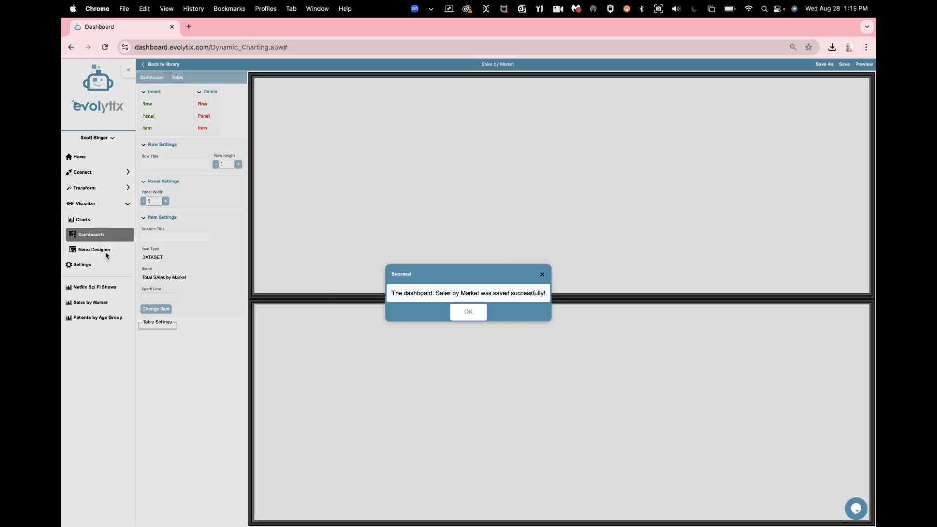
click(477, 315)
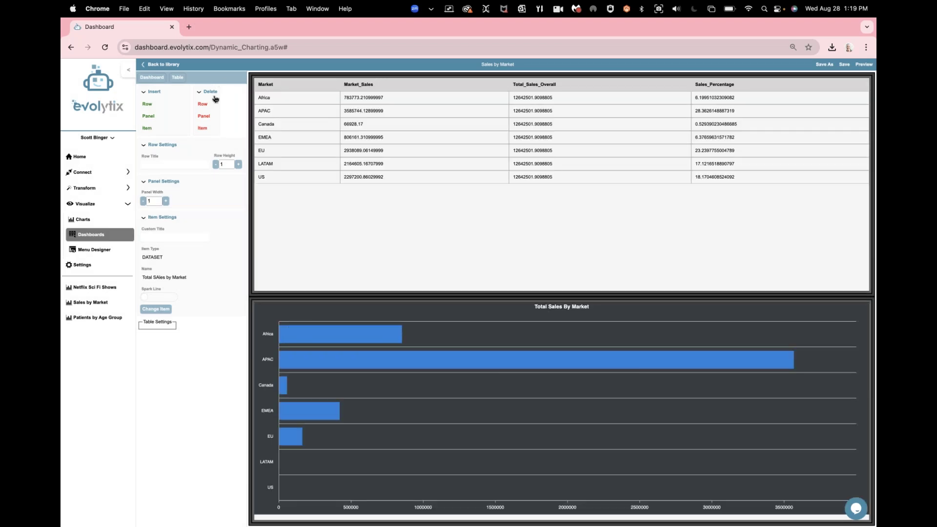
click(97, 249)
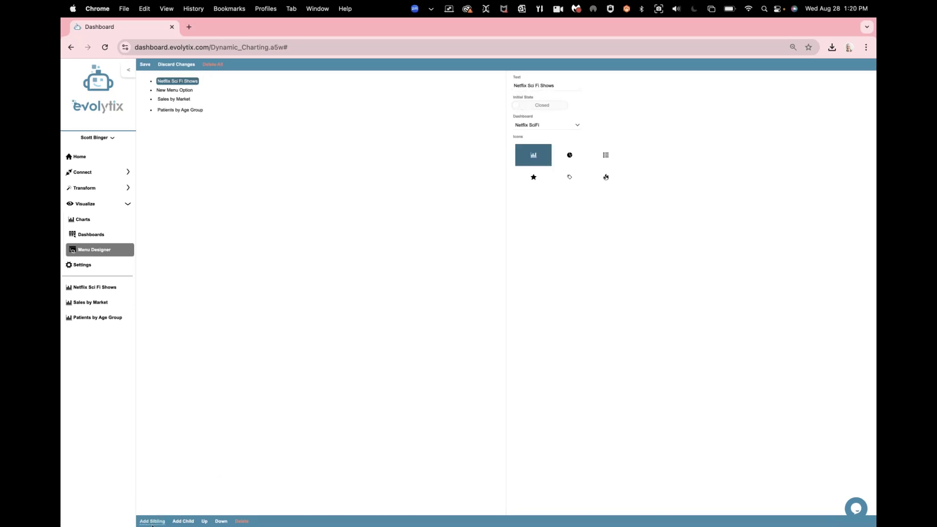
Rename the New Menu Option entry to 'Sales by Market'
click(178, 94)
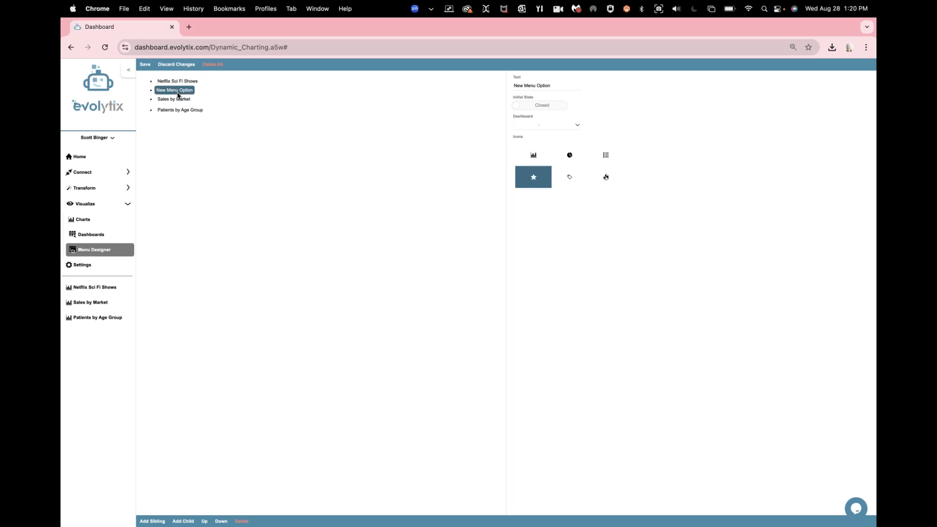
double_click(517, 85)
drag(539, 88, 553, 86)
text(Sales by Market)
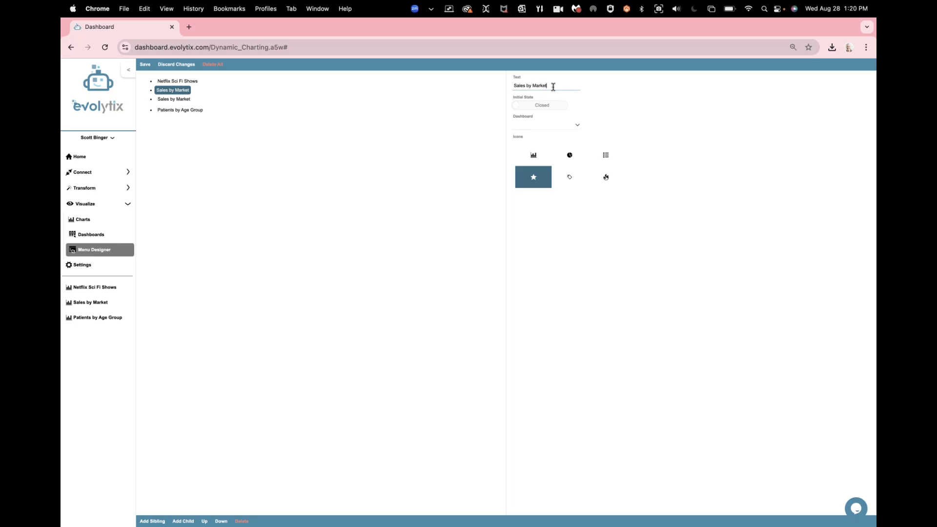
Link the entry to the Sales by Market dashboard, give it a pie-chart icon, and save
click(554, 126)
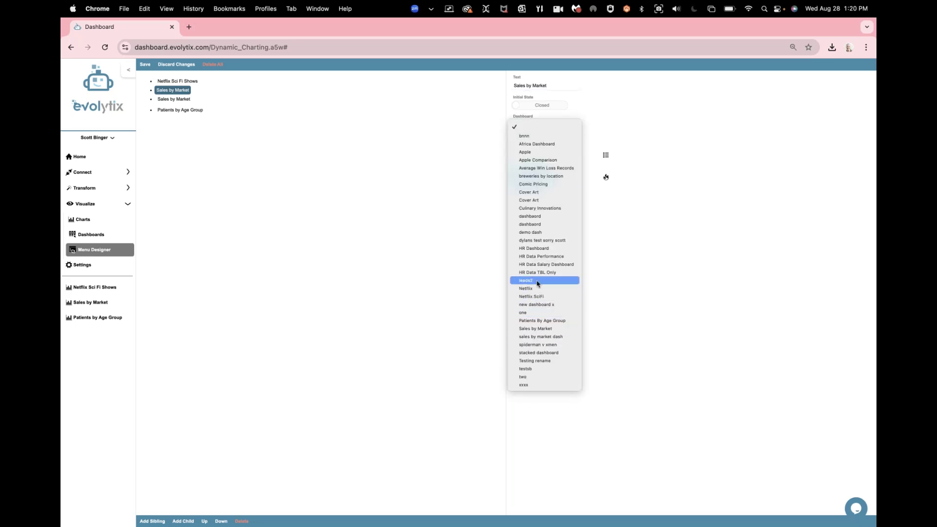
click(537, 328)
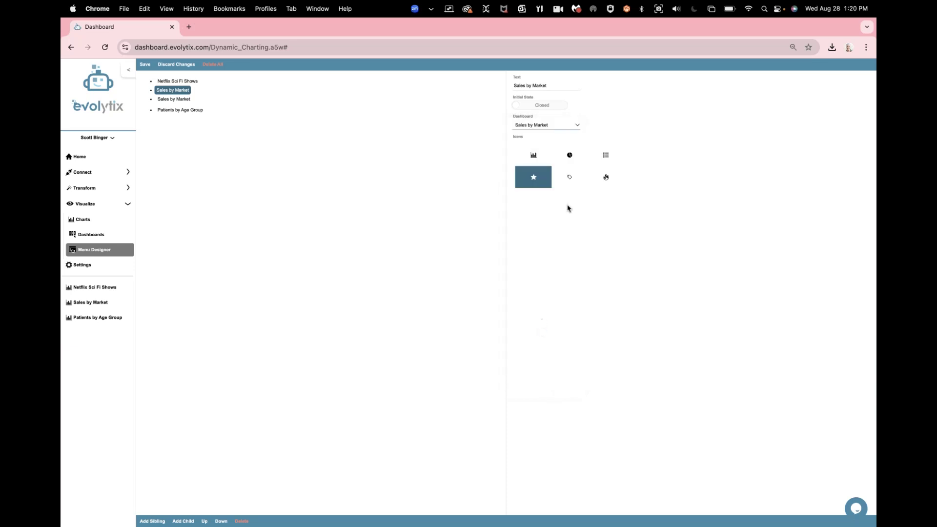
click(539, 163)
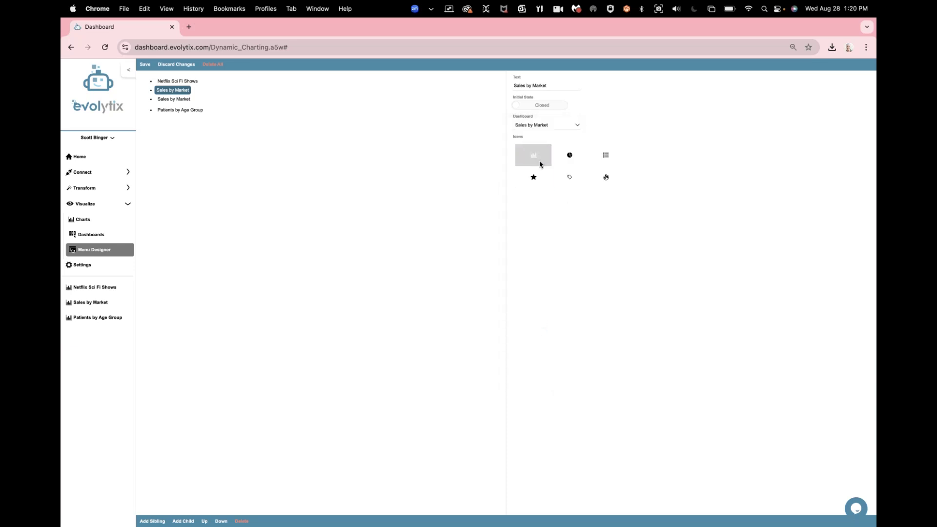
click(571, 156)
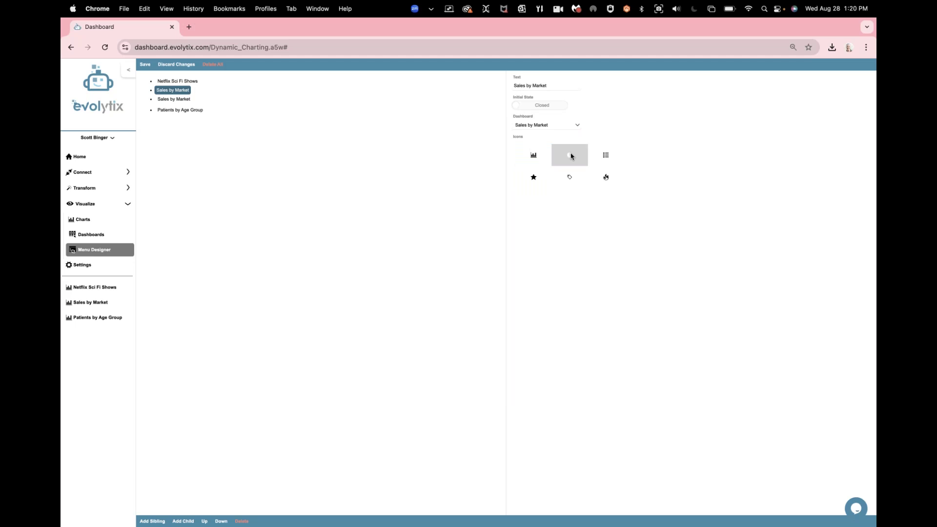
click(144, 67)
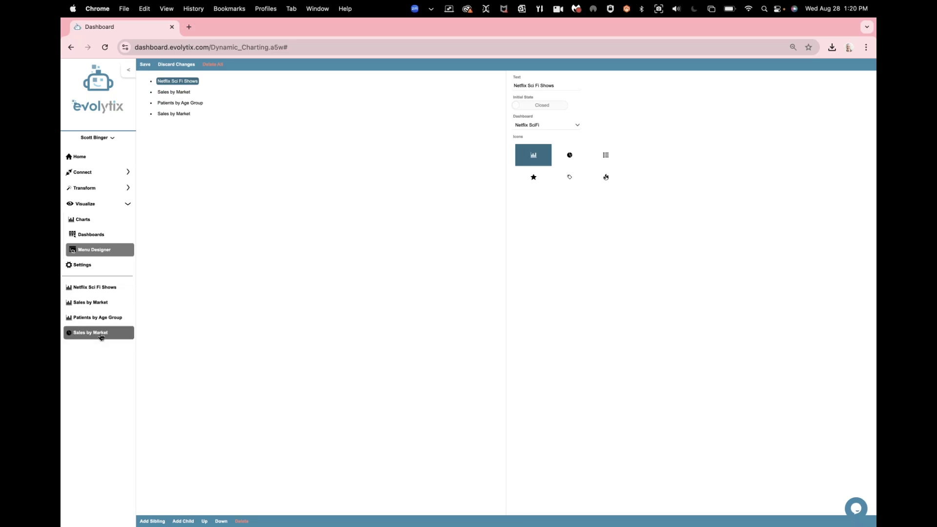
Open the Sales by Market dashboard from the sidebar menu, then return to Home
click(101, 334)
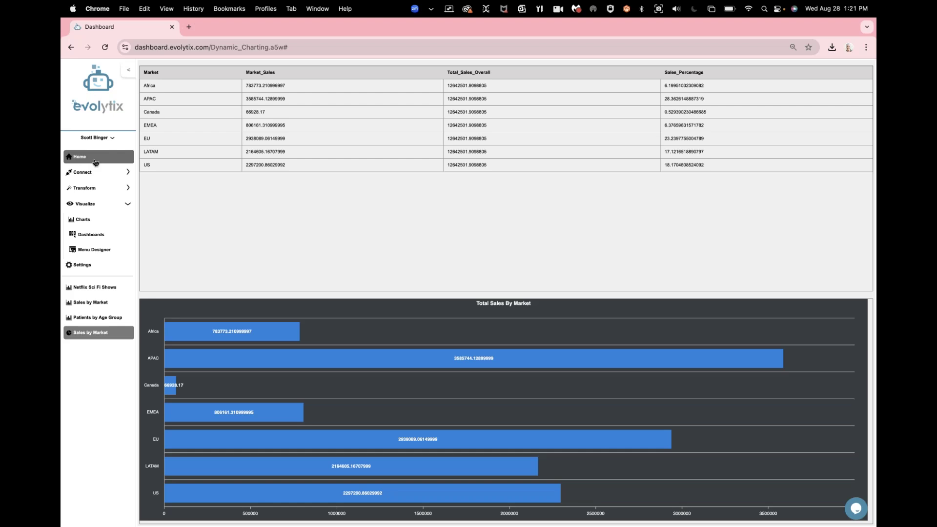
click(95, 161)
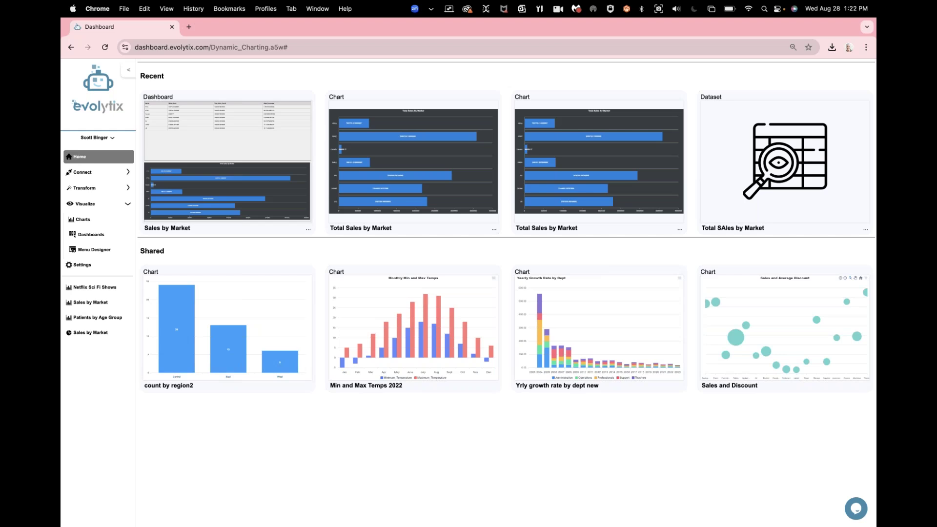
Expand the Transform section to reveal Dataset Library and DashBud
click(79, 190)
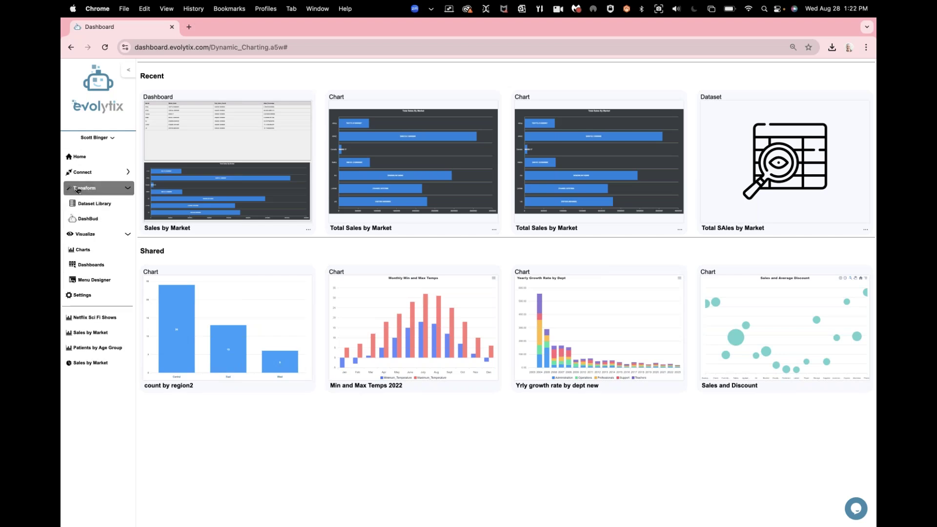
Open the DashBud assistant and switch to its Suggestions view
click(89, 219)
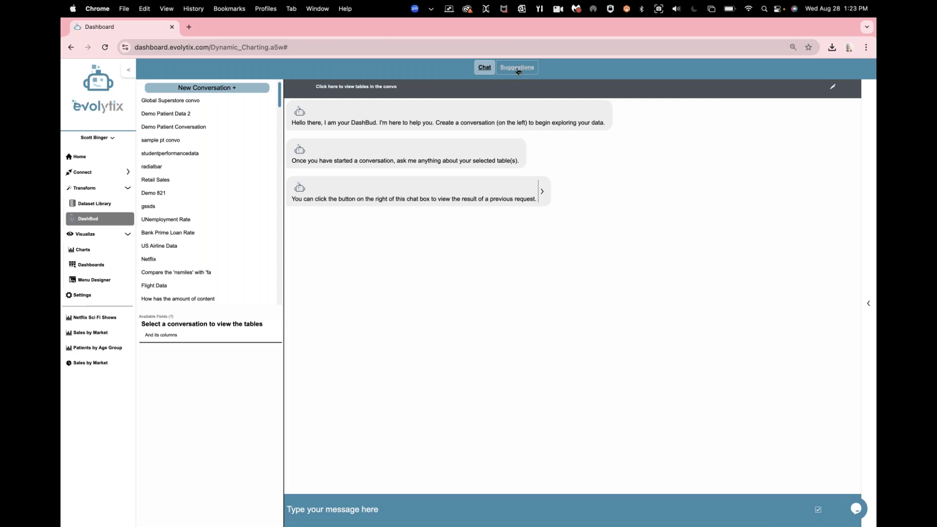
click(518, 71)
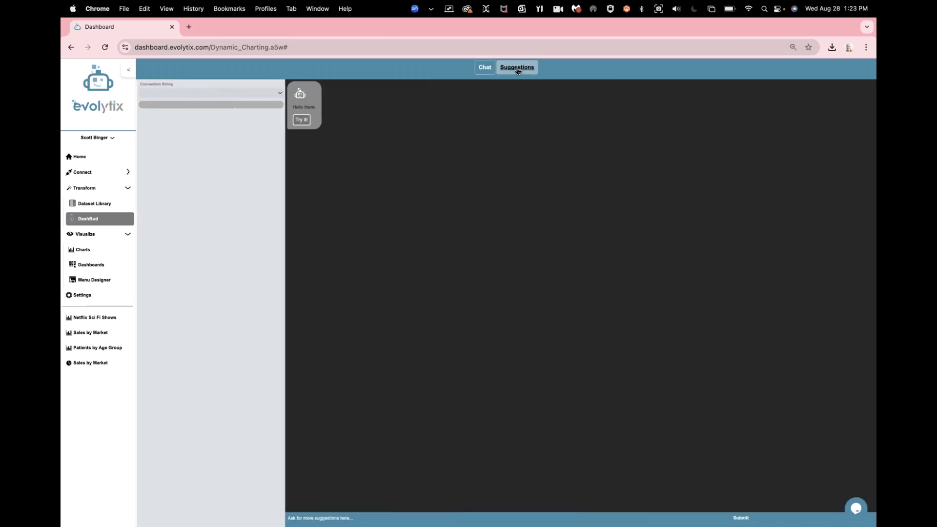
Choose the Custom User Imports connection and get trend suggestions for Global_Superstore
click(278, 98)
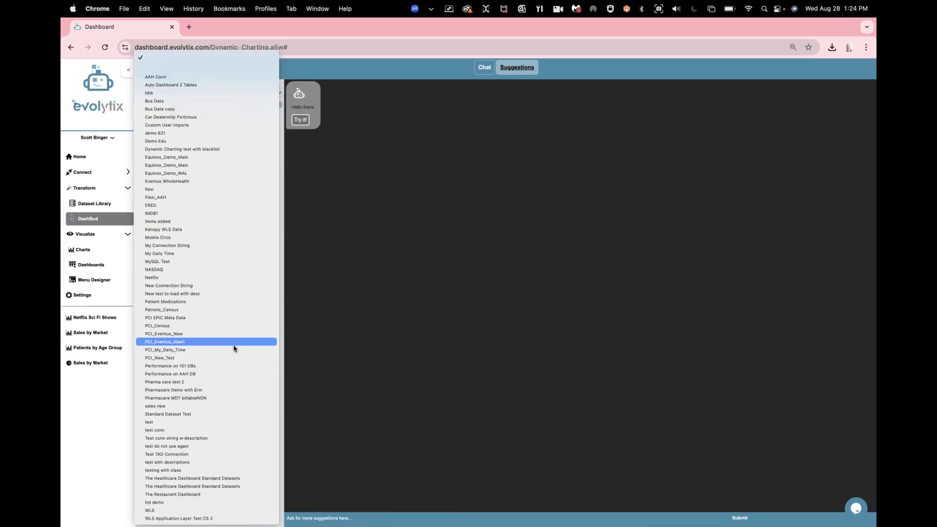
click(235, 126)
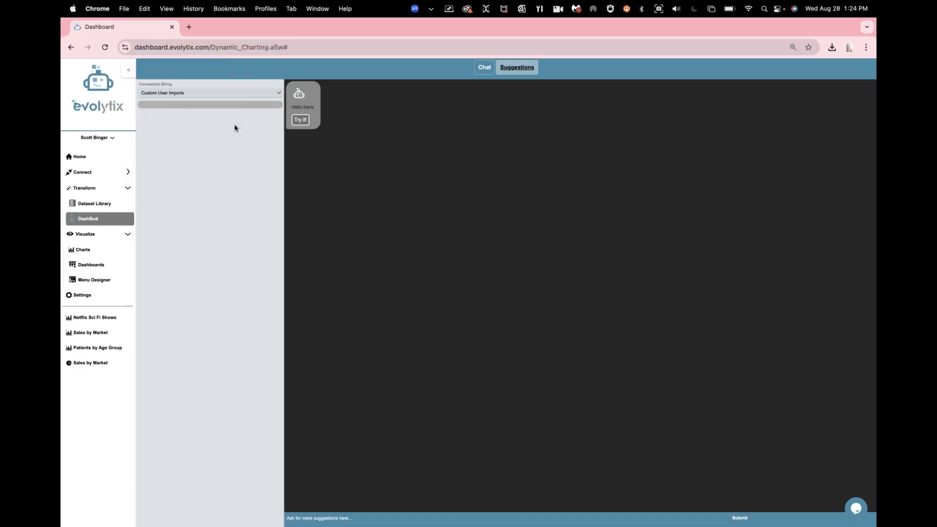
scroll(207, 276, down, 5)
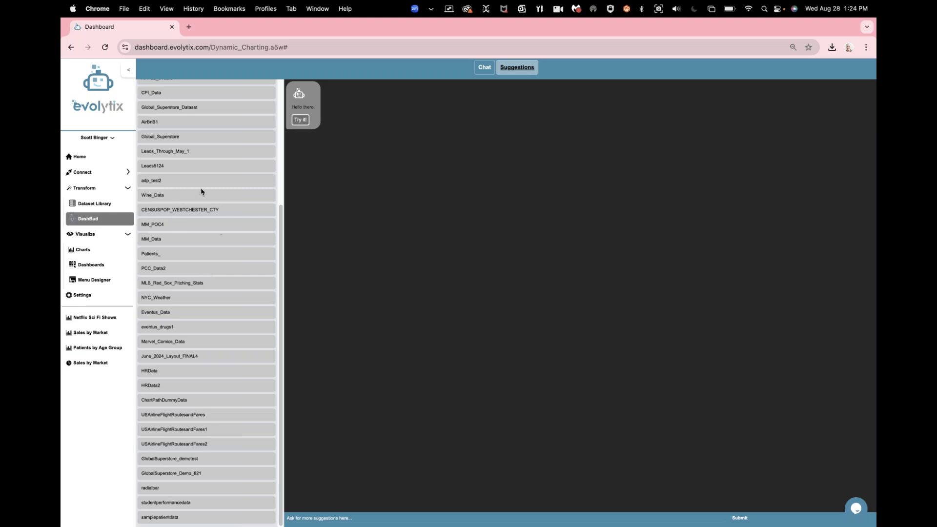
click(171, 138)
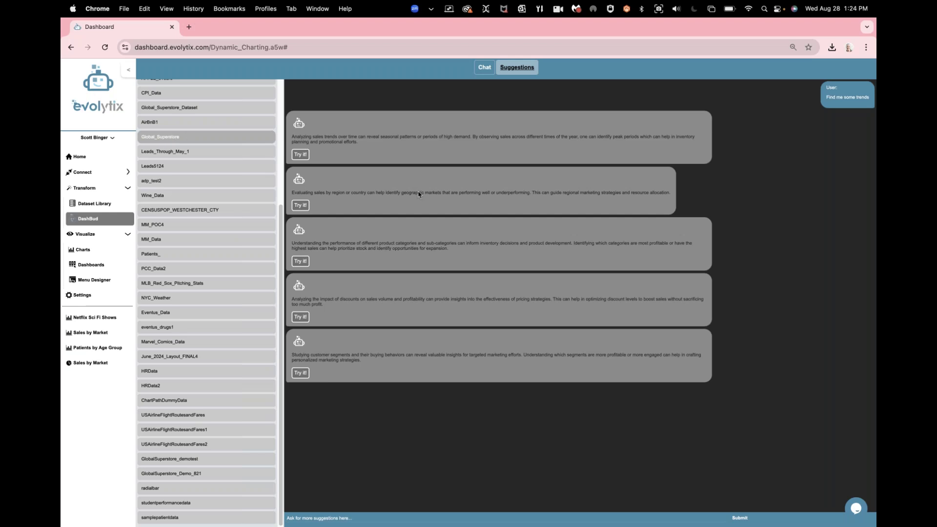
scroll(418, 194, up, 2)
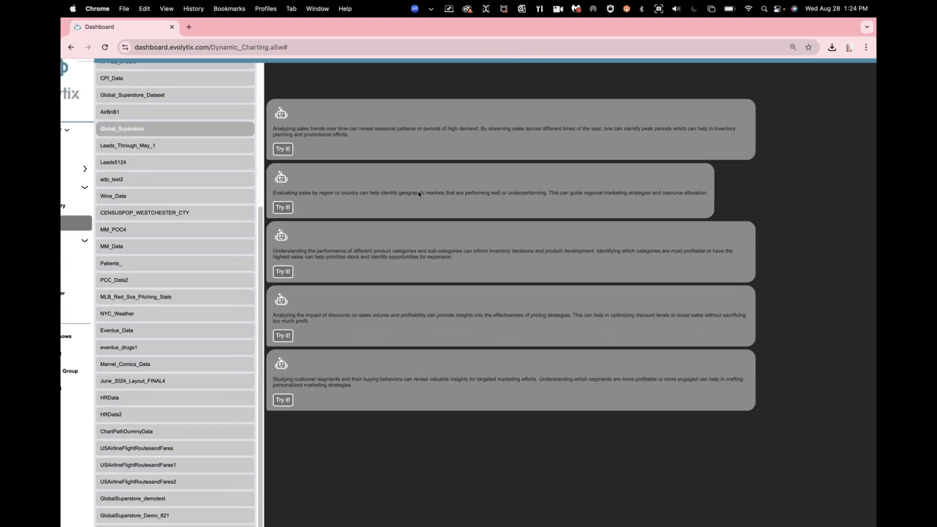
click(866, 47)
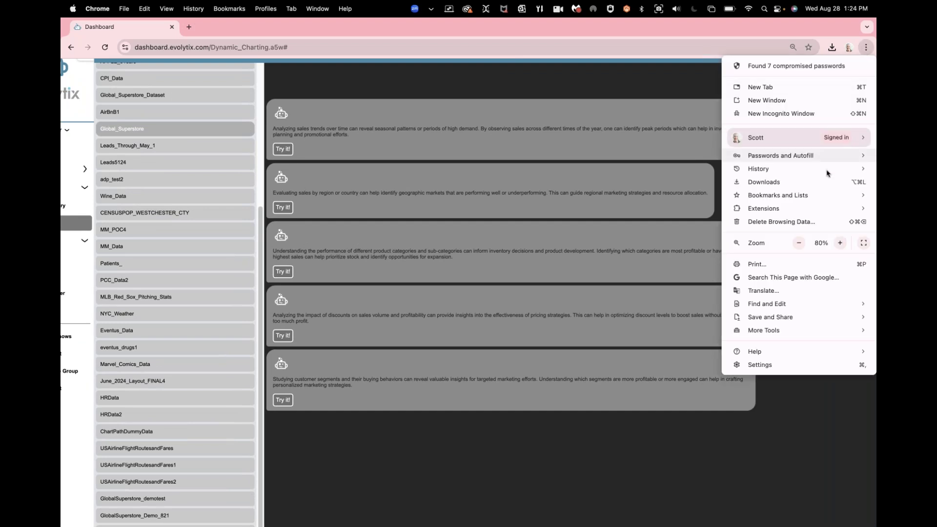
Raise the browser zoom from 80% to 100% to enlarge the suggestion cards
click(840, 242)
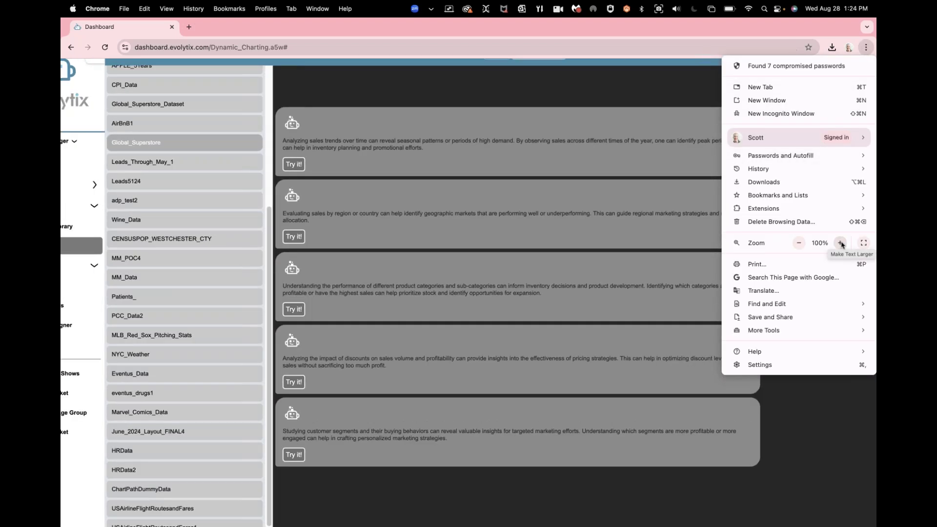
click(840, 242)
click(655, 107)
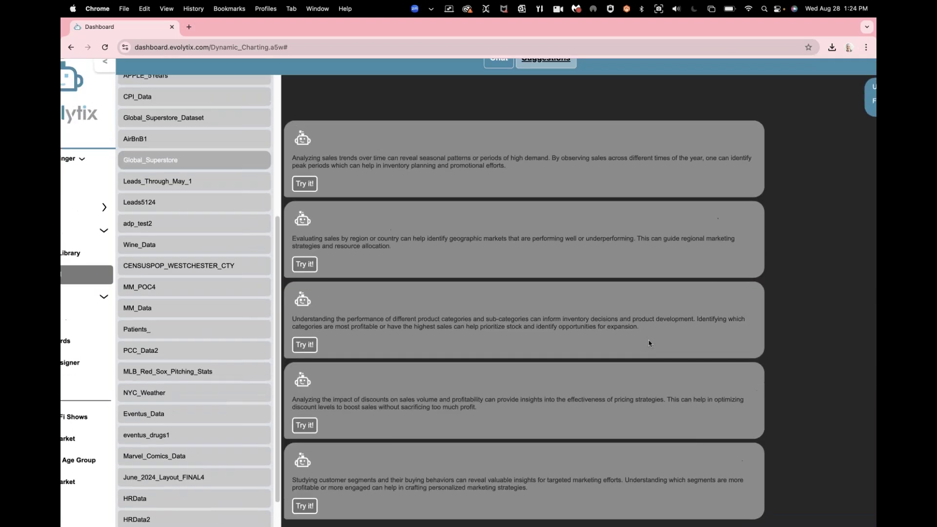
scroll(648, 341, down, 1)
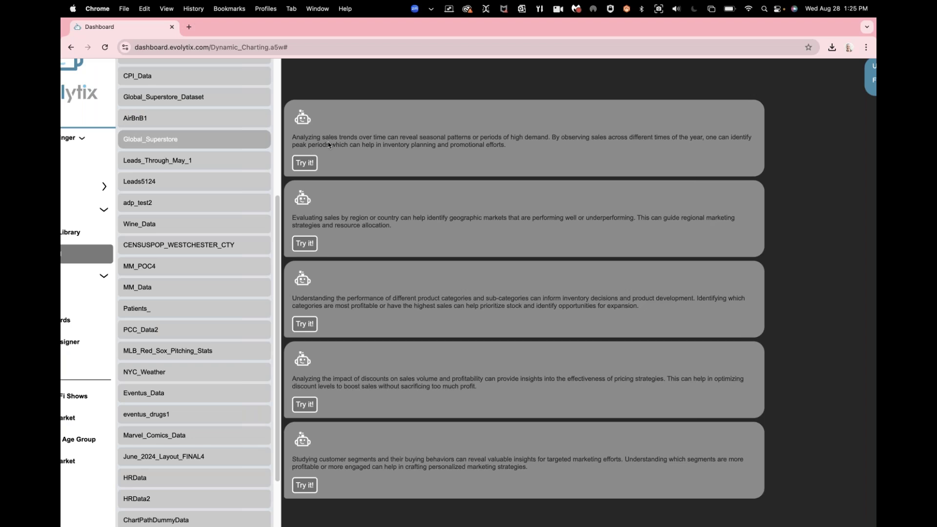
Run the seasonal sales trends suggestion and set the browser zoom to 90%
click(311, 167)
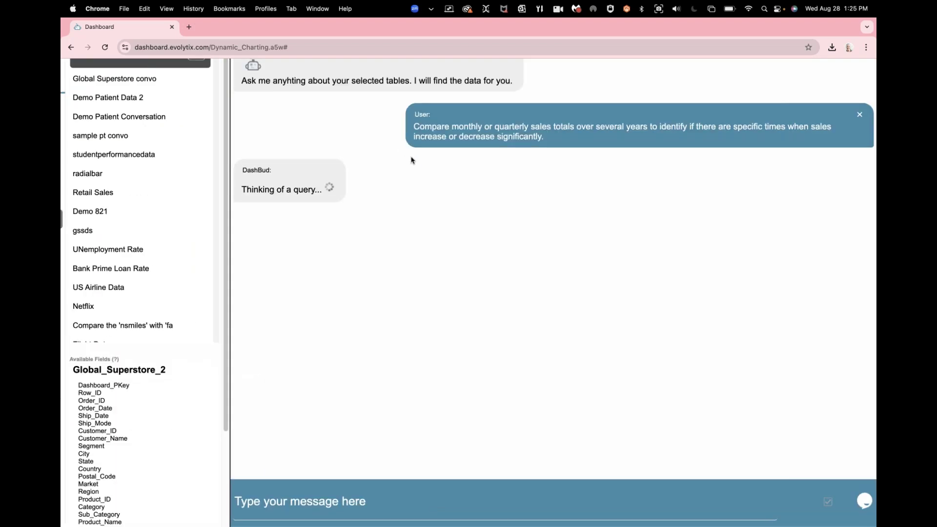
click(866, 47)
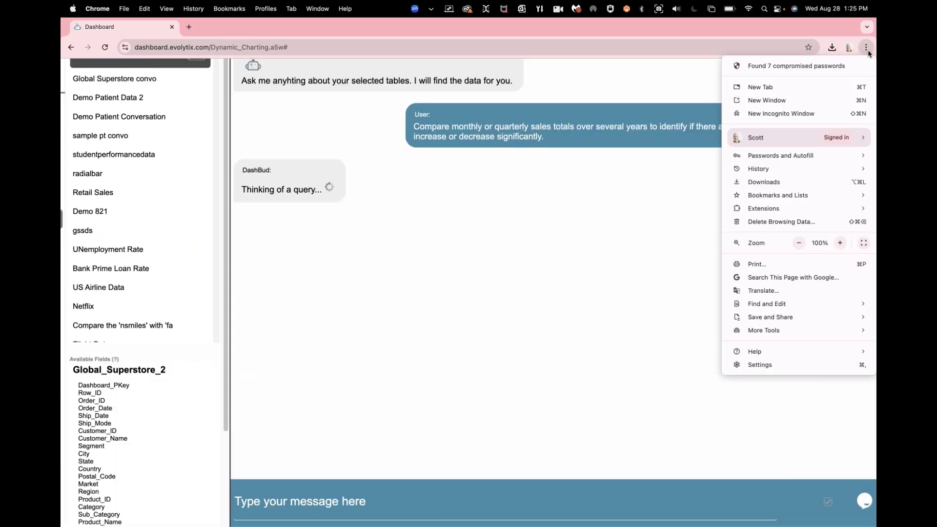
click(800, 243)
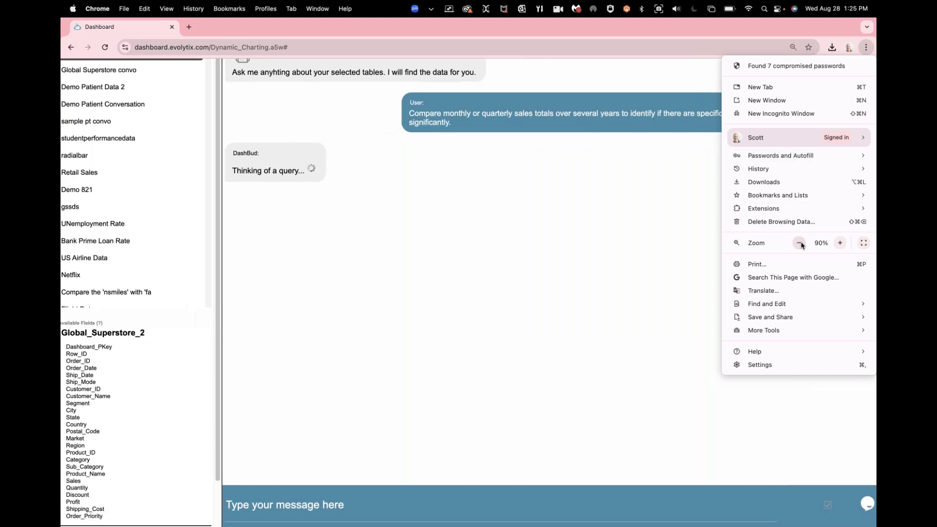
click(655, 223)
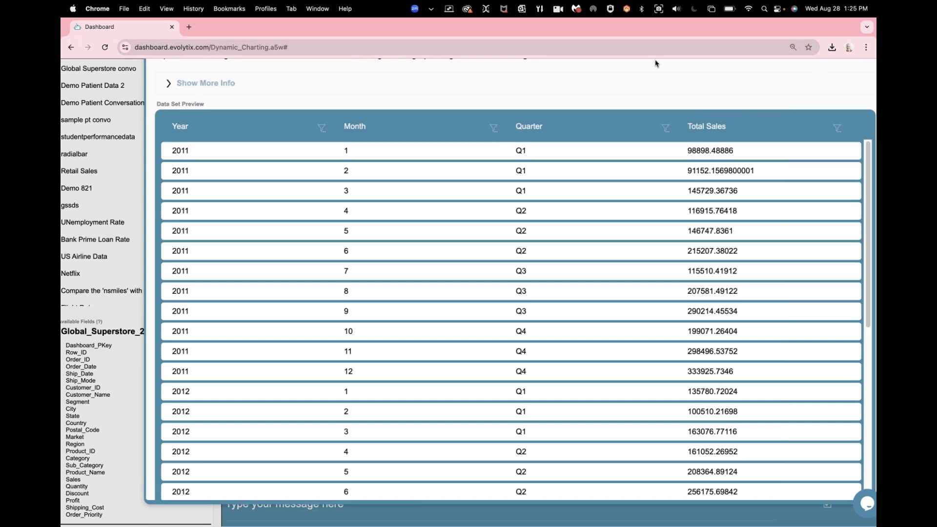
Review the yearly, monthly and quarterly sales results, close them, and open a new browser tab
scroll(836, 86, up, 2)
scroll(837, 87, up, 2)
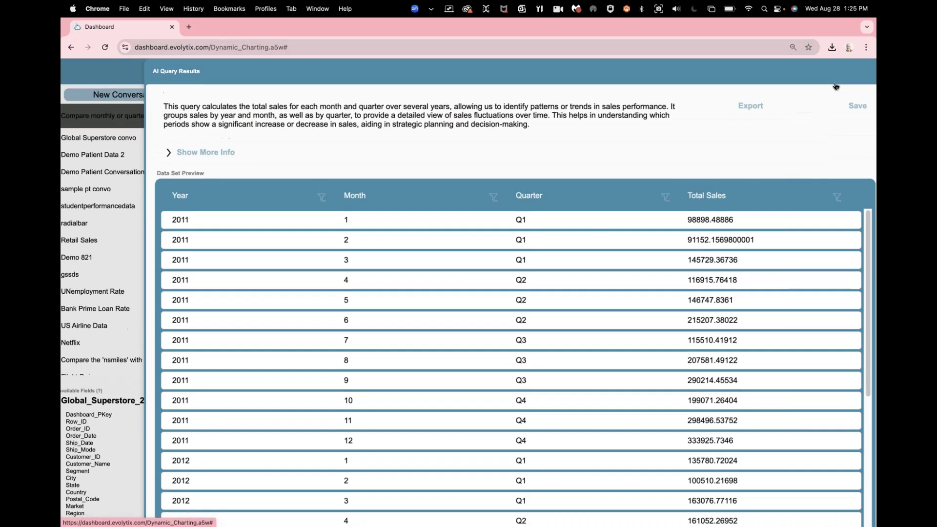
click(94, 95)
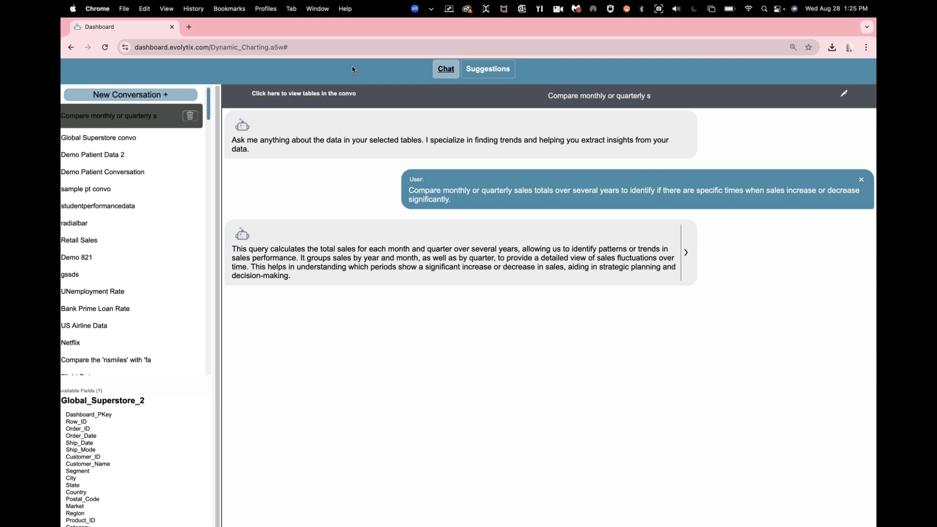
click(188, 27)
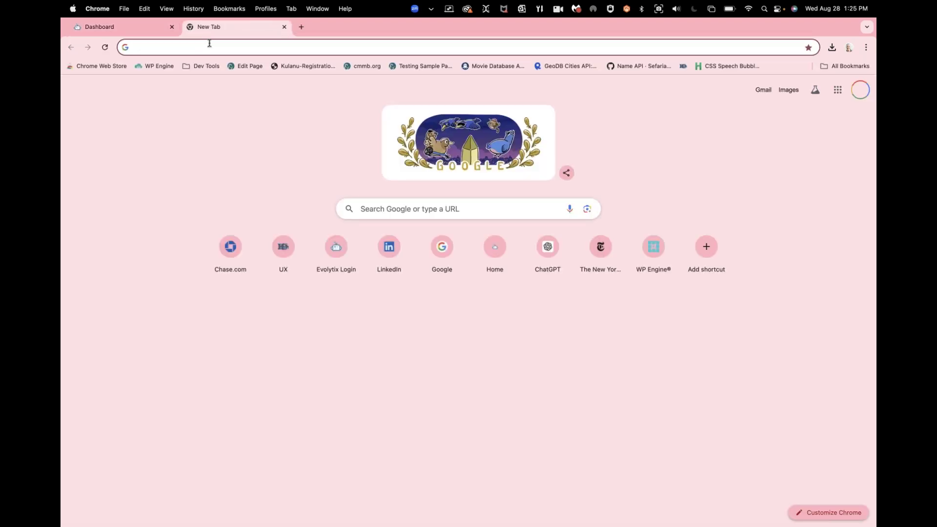
Load evolytix.com in the new Chrome tab
text(evolytix.com)
key(Return)
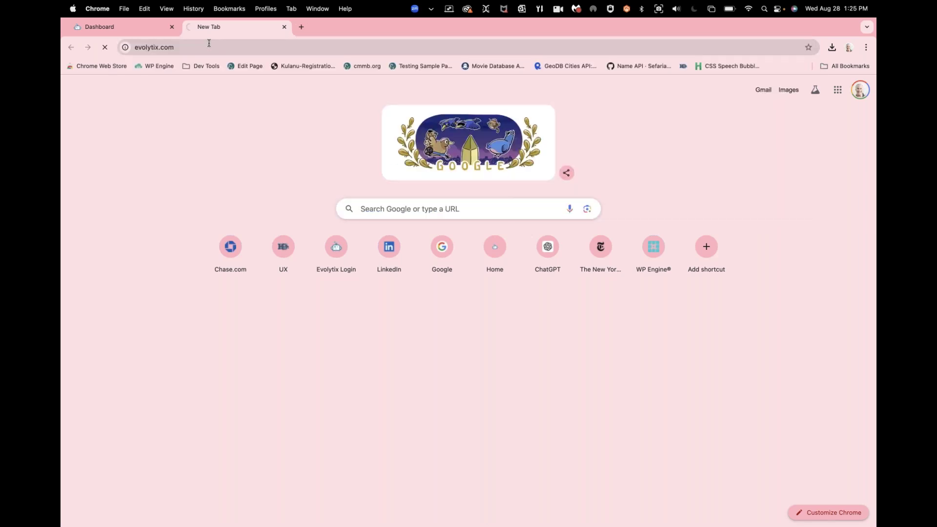